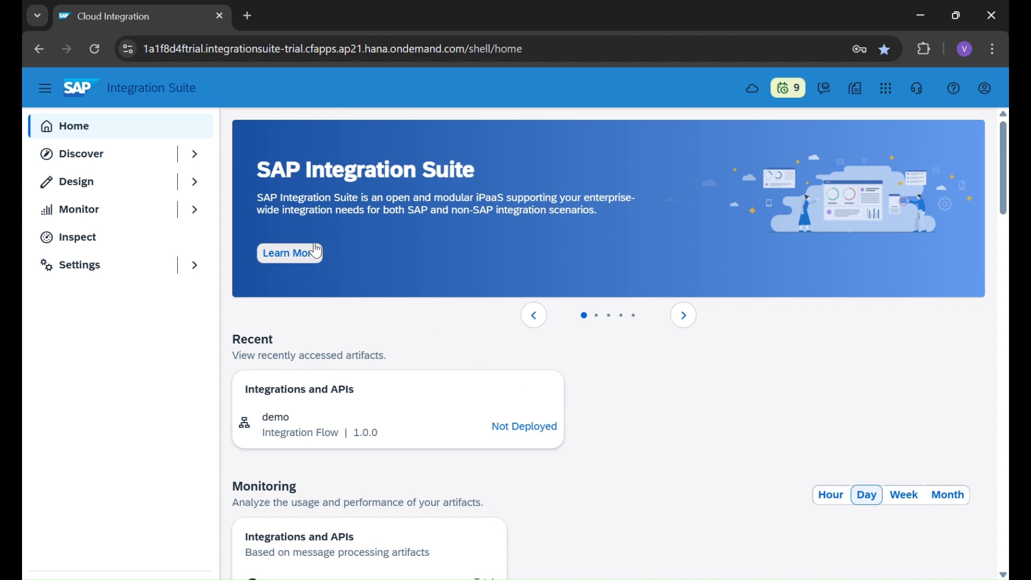
Step: Open the recent demo integration flow for editing, closing the previous session and recovering the unsaved changes
{"action": "left_click", "coordinate": [418, 440]}
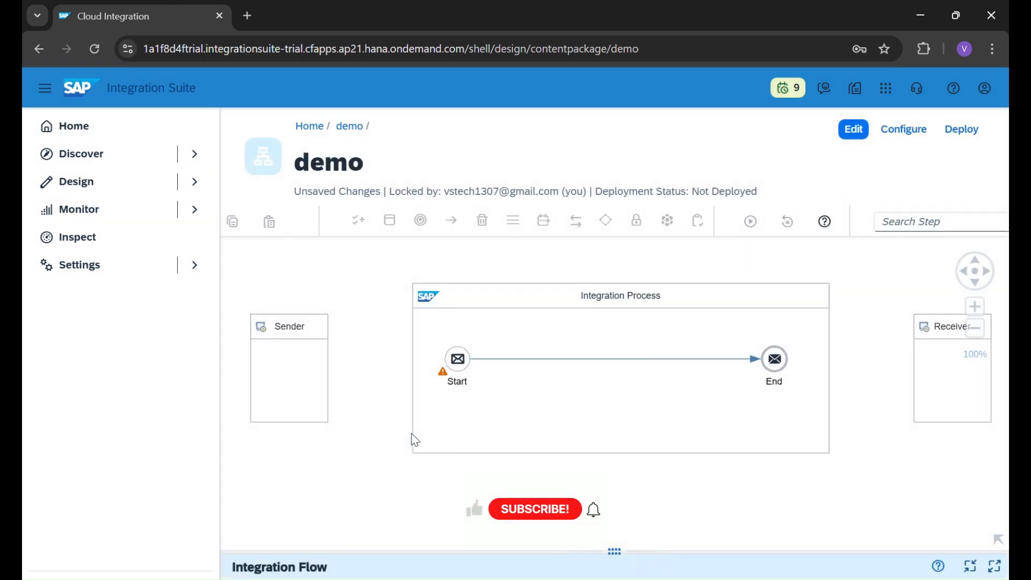
{"action": "left_click", "coordinate": [45, 88]}
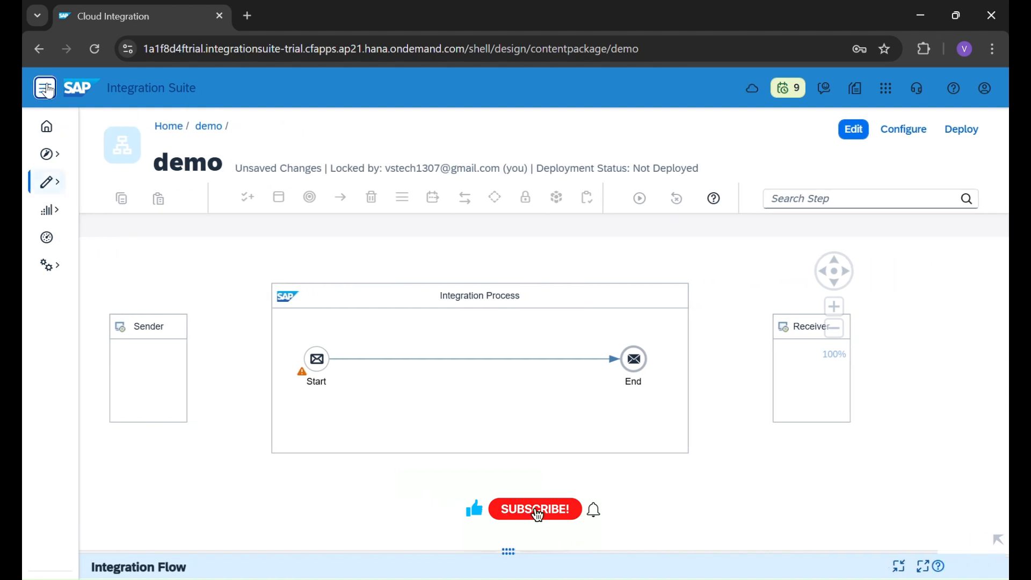
{"action": "left_click", "coordinate": [863, 133]}
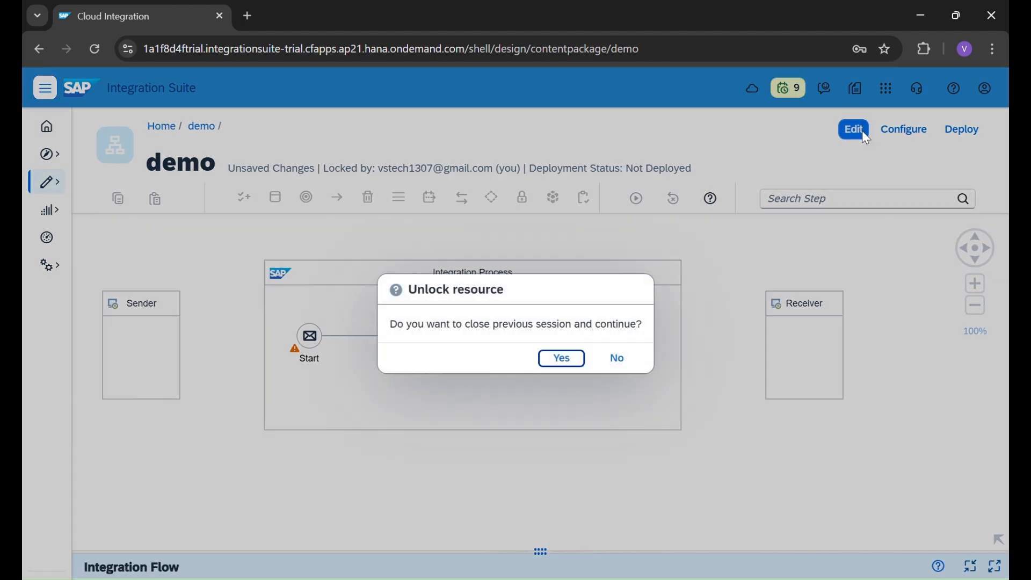
{"action": "left_click", "coordinate": [559, 359]}
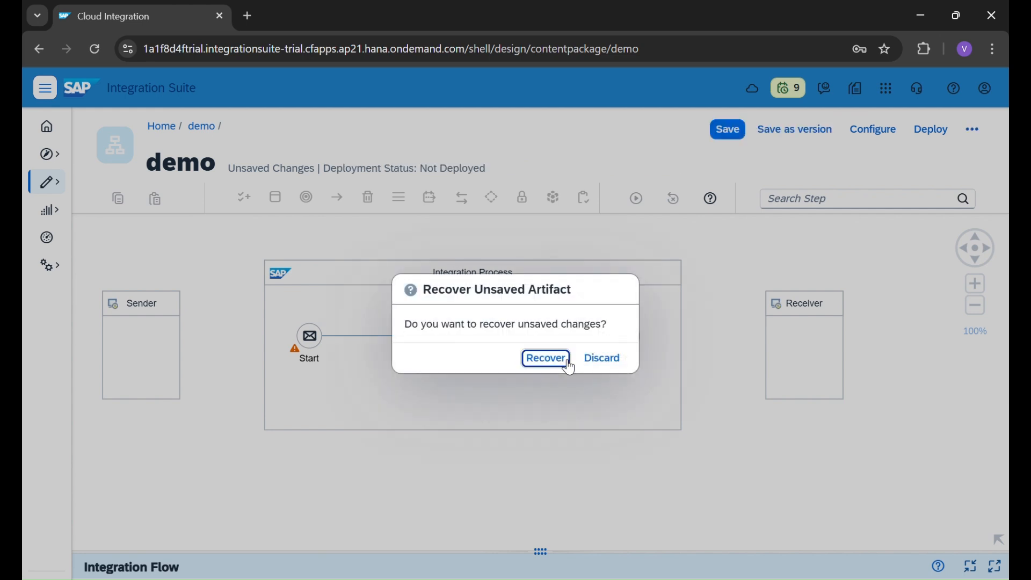
{"action": "left_click", "coordinate": [562, 364]}
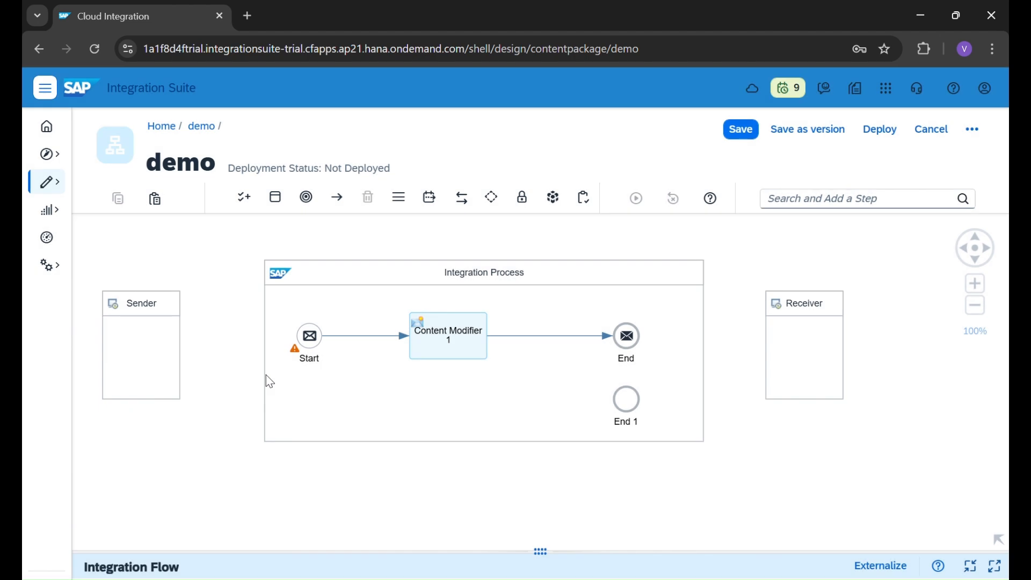
Step: Delete the Content Modifier 1 step and the unconnected End 1 event from the integration process
{"action": "left_click", "coordinate": [476, 352]}
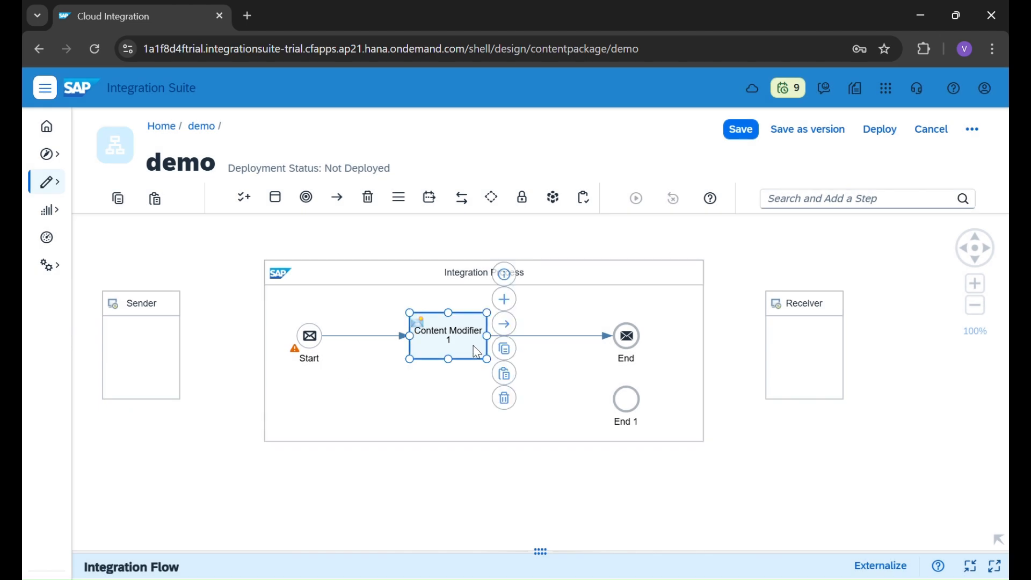
{"action": "left_click", "coordinate": [505, 398]}
{"action": "left_click", "coordinate": [629, 409]}
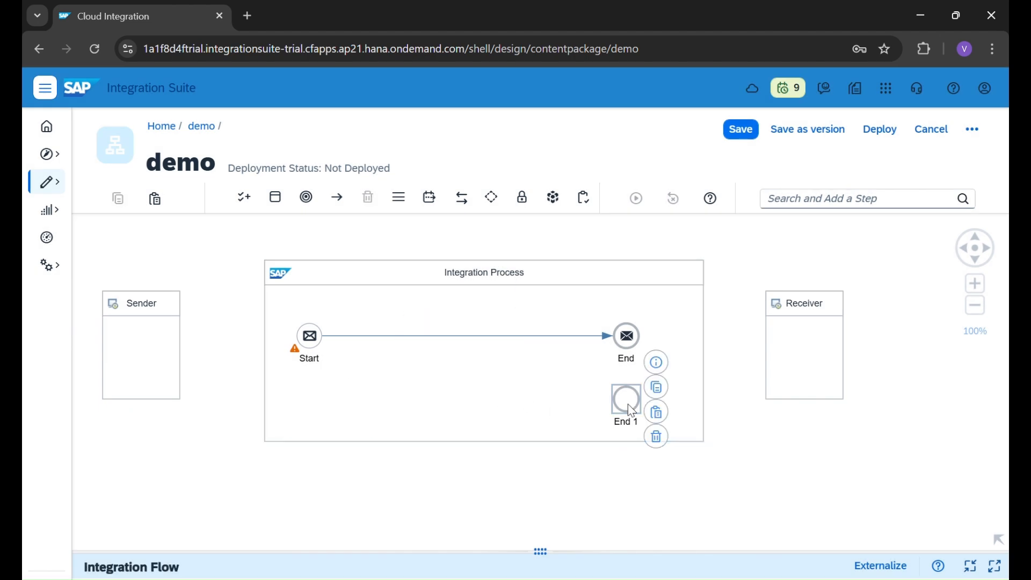
{"action": "left_click", "coordinate": [657, 437]}
Step: Move the Receiver and the Integration Process farther from the Sender to leave more room between the pools
{"action": "left_click_drag", "start_coordinate": [820, 303], "coordinate": [901, 309]}
{"action": "left_click", "coordinate": [564, 279]}
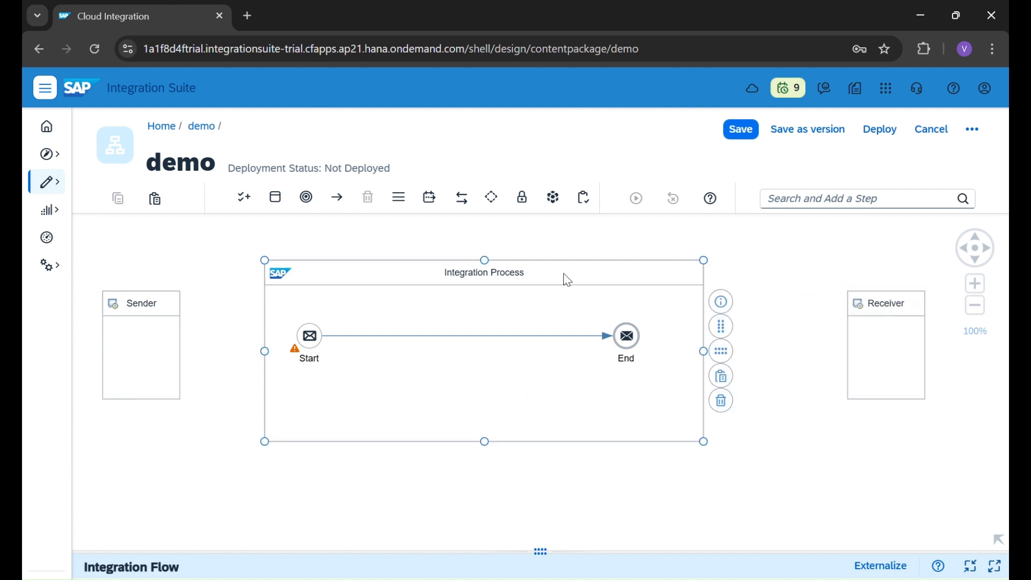
{"action": "left_click_drag", "start_coordinate": [564, 279], "coordinate": [623, 283]}
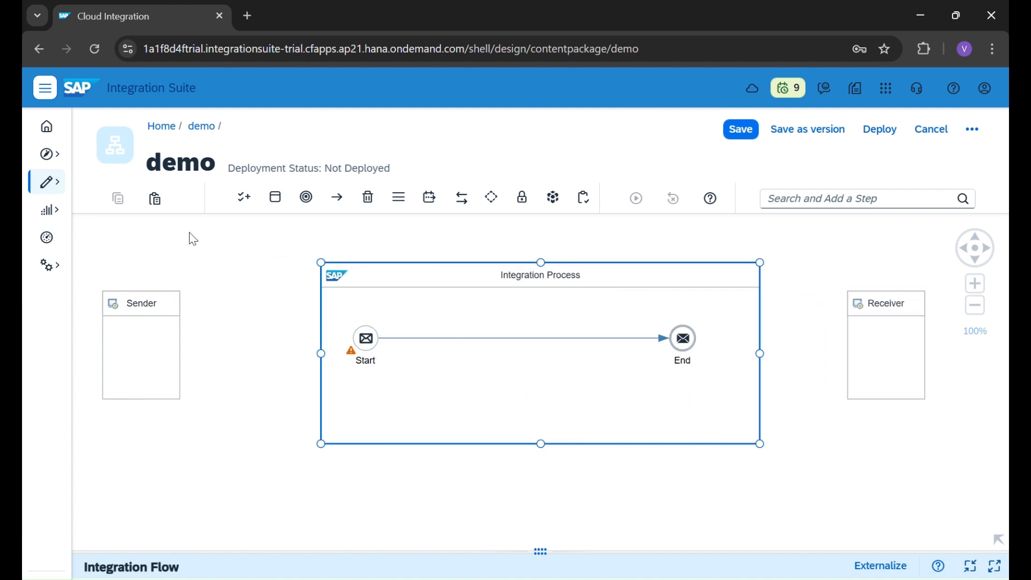
Step: Connect the Sender to the Start event with an HTTPS adapter
{"action": "left_click", "coordinate": [245, 205]}
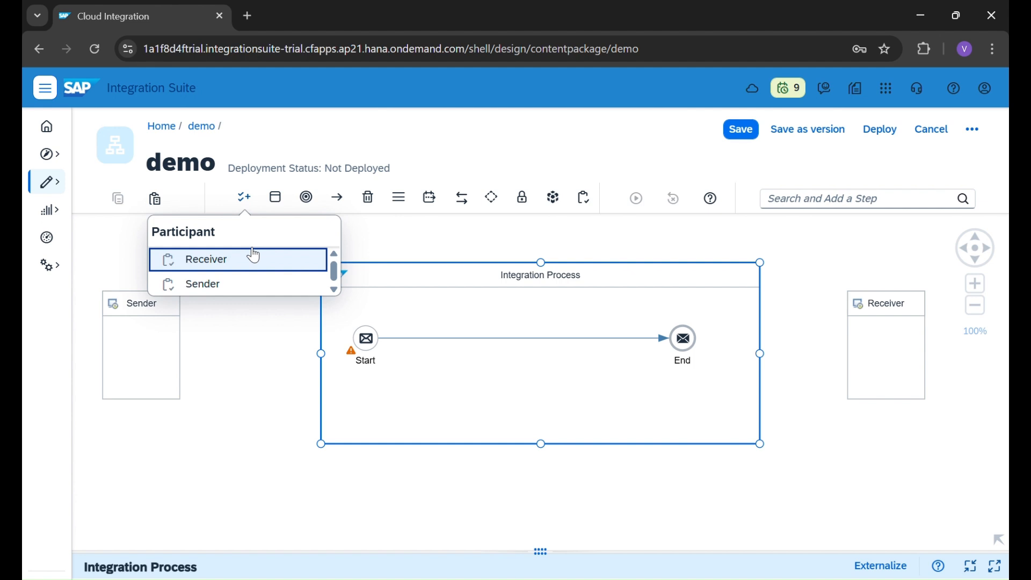
{"action": "left_click", "coordinate": [147, 344]}
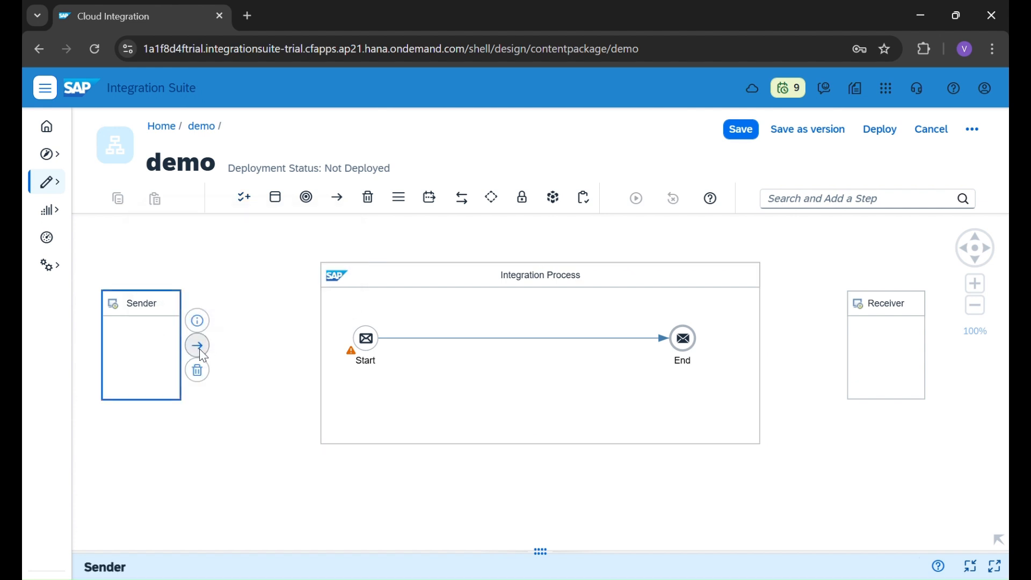
{"action": "left_click_drag", "start_coordinate": [198, 345], "coordinate": [367, 345]}
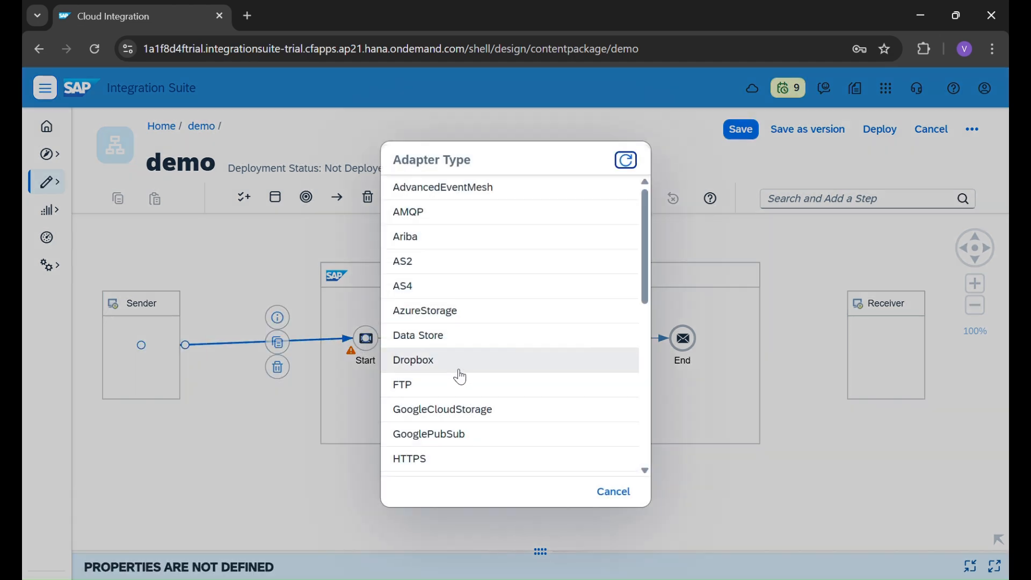
{"action": "scroll", "coordinate": [459, 376], "scroll_direction": "down", "scroll_amount": 8}
{"action": "scroll", "coordinate": [494, 209], "scroll_direction": "up", "scroll_amount": 8}
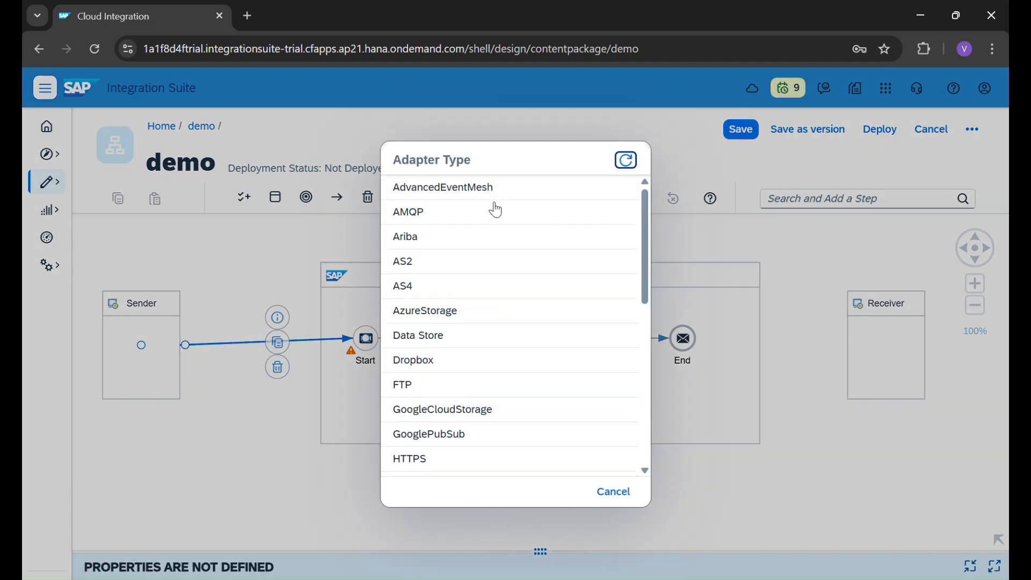
{"action": "scroll", "coordinate": [470, 393], "scroll_direction": "down", "scroll_amount": 8}
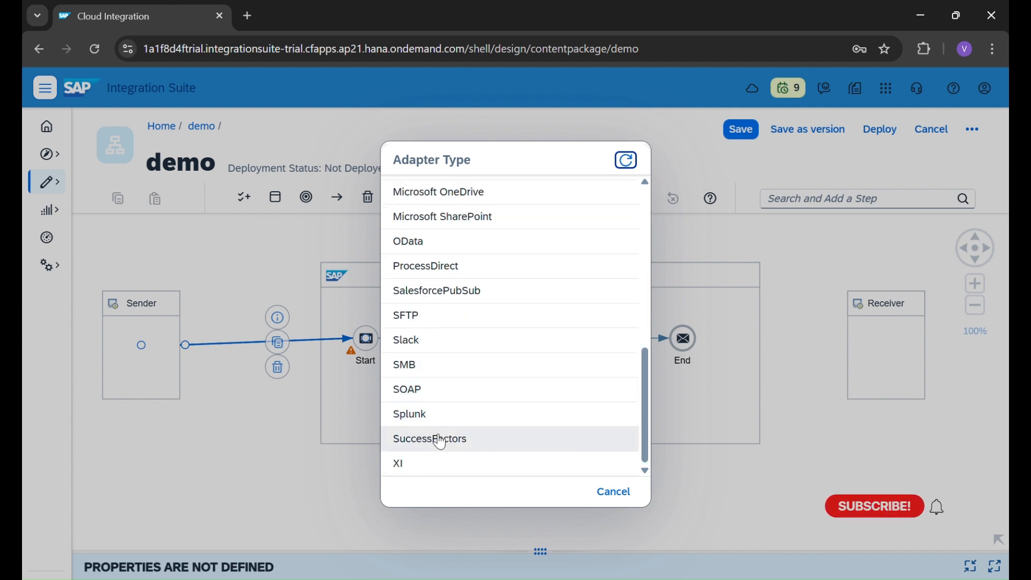
{"action": "scroll", "coordinate": [465, 334], "scroll_direction": "up", "scroll_amount": 2}
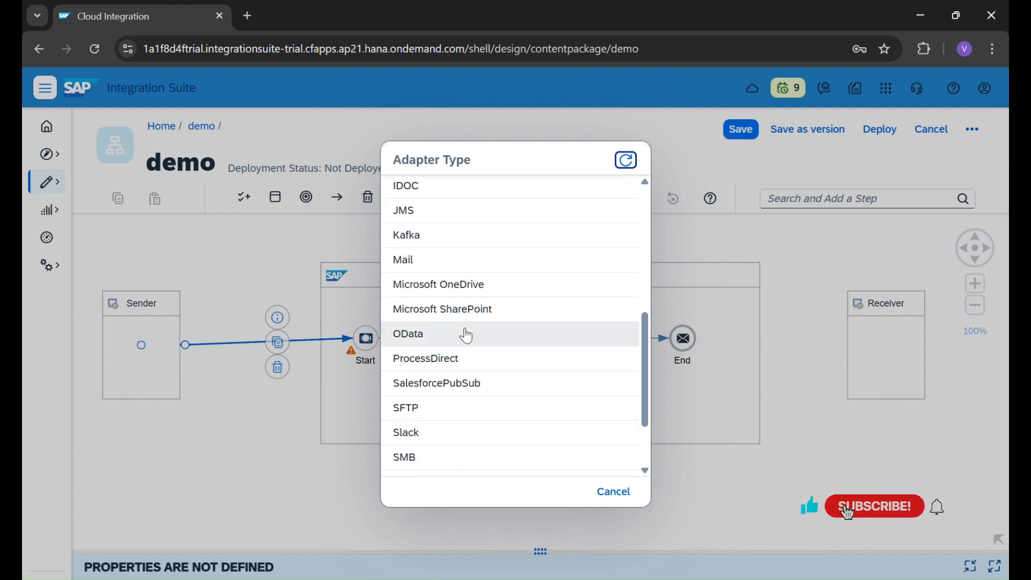
{"action": "scroll", "coordinate": [445, 263], "scroll_direction": "up", "scroll_amount": 2}
{"action": "left_click", "coordinate": [418, 251]}
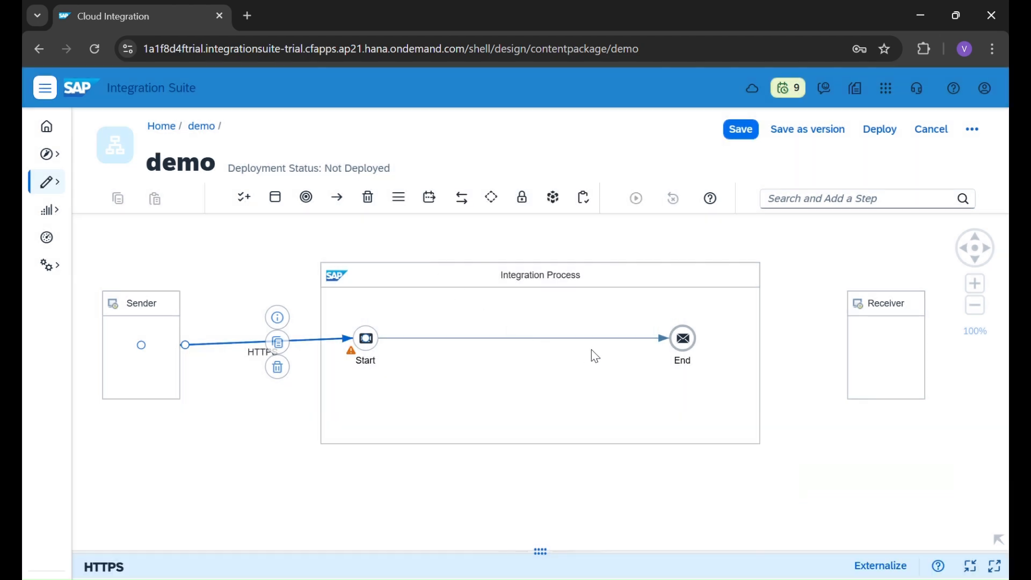
Step: Connect the End event to the Receiver with a Mail adapter
{"action": "left_click", "coordinate": [693, 349]}
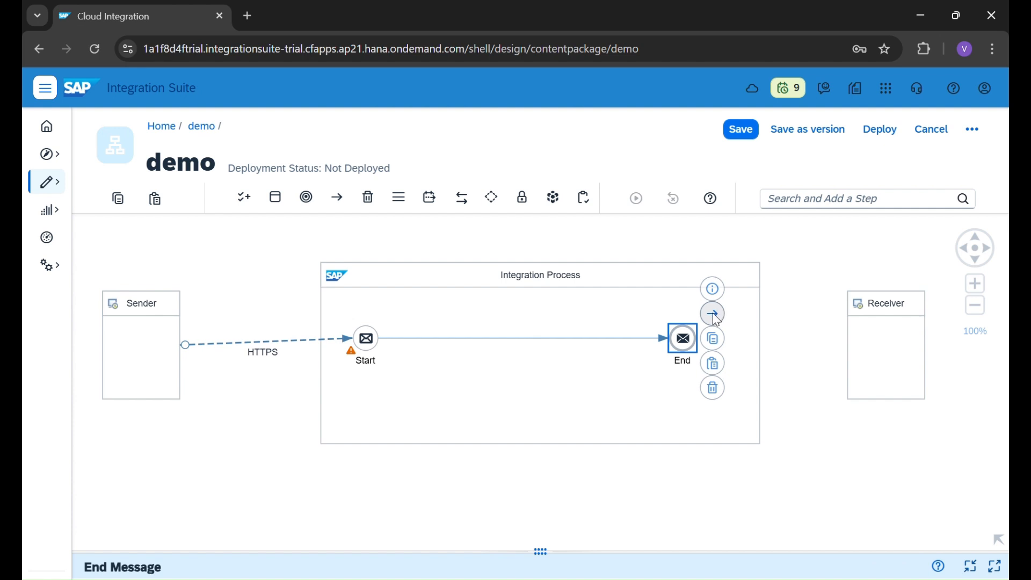
{"action": "left_click_drag", "start_coordinate": [721, 318], "coordinate": [889, 365]}
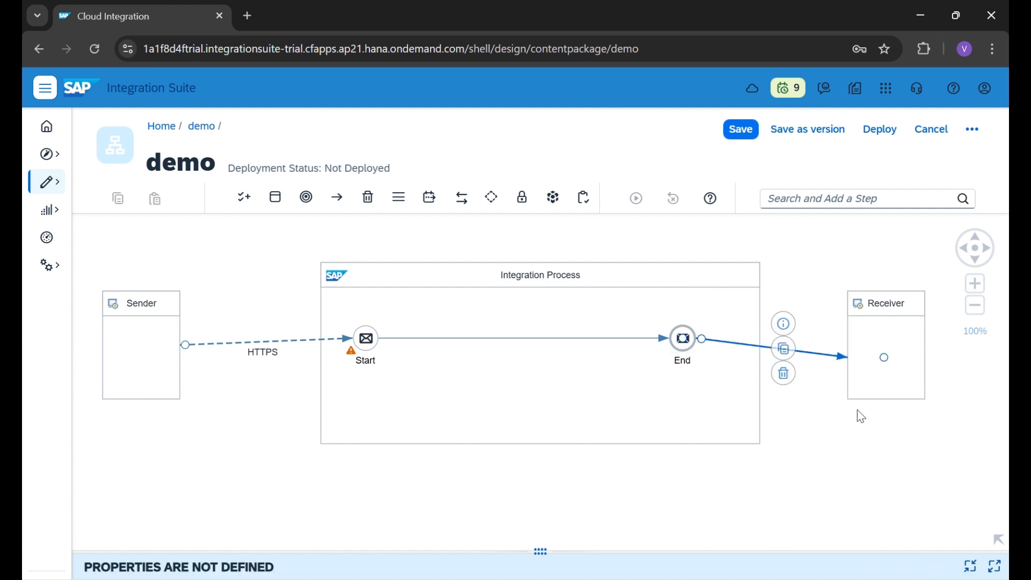
{"action": "scroll", "coordinate": [510, 380], "scroll_direction": "down", "scroll_amount": 15}
{"action": "scroll", "coordinate": [489, 373], "scroll_direction": "down", "scroll_amount": 5}
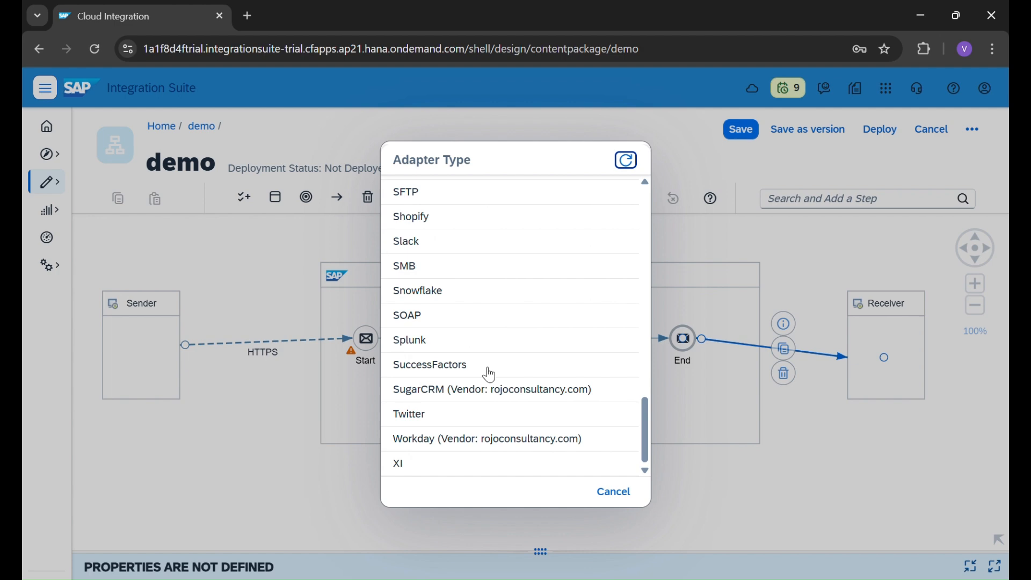
{"action": "scroll", "coordinate": [470, 275], "scroll_direction": "up", "scroll_amount": 4}
{"action": "scroll", "coordinate": [446, 265], "scroll_direction": "up", "scroll_amount": 3}
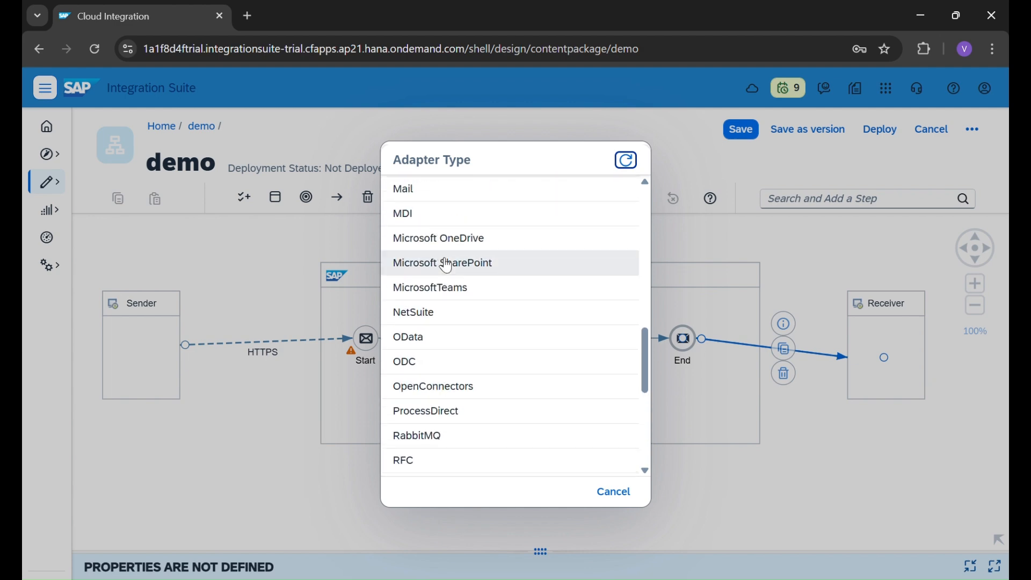
{"action": "left_click", "coordinate": [409, 197]}
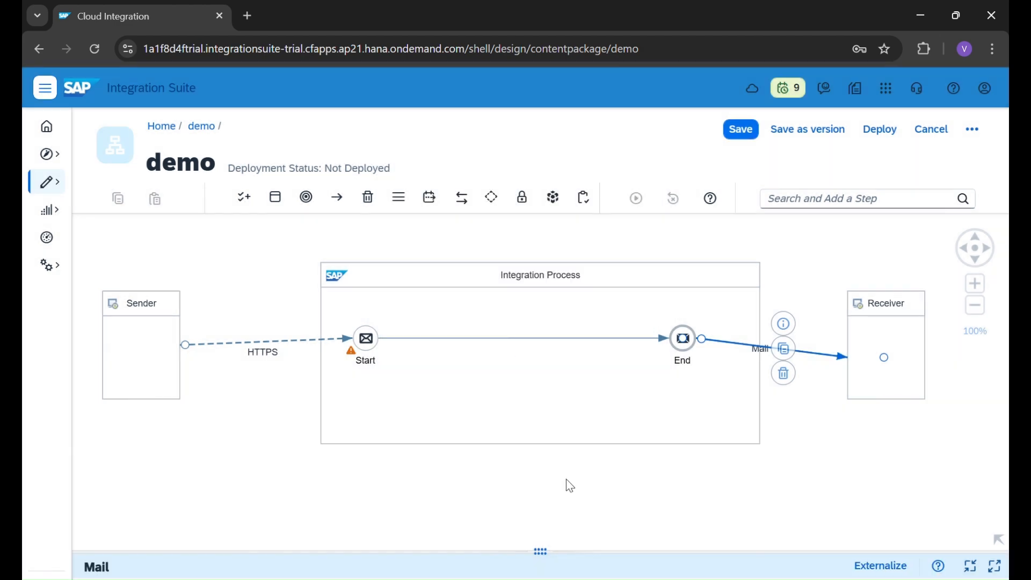
{"action": "left_click", "coordinate": [557, 482]}
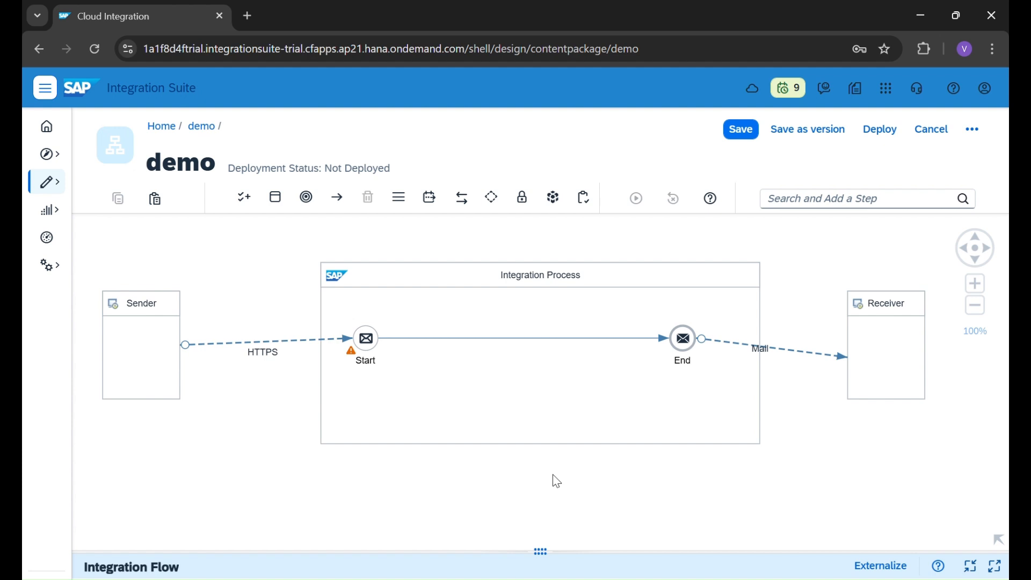
Step: Rename the Sender participant as "HTTPS - Post Man"
{"action": "left_click", "coordinate": [149, 311]}
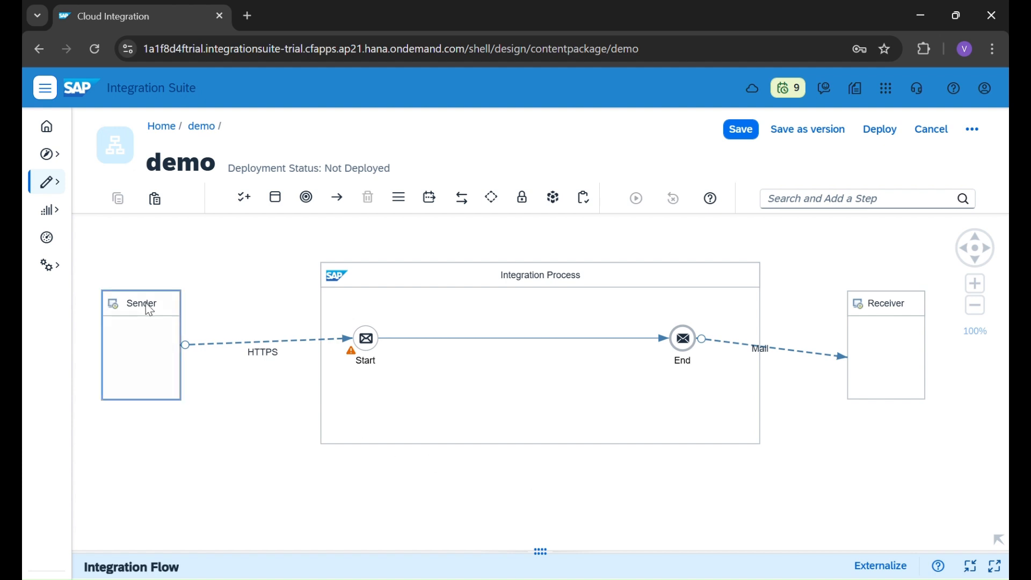
{"action": "left_click_drag", "start_coordinate": [552, 557], "coordinate": [417, 288]}
{"action": "left_click", "coordinate": [235, 325]}
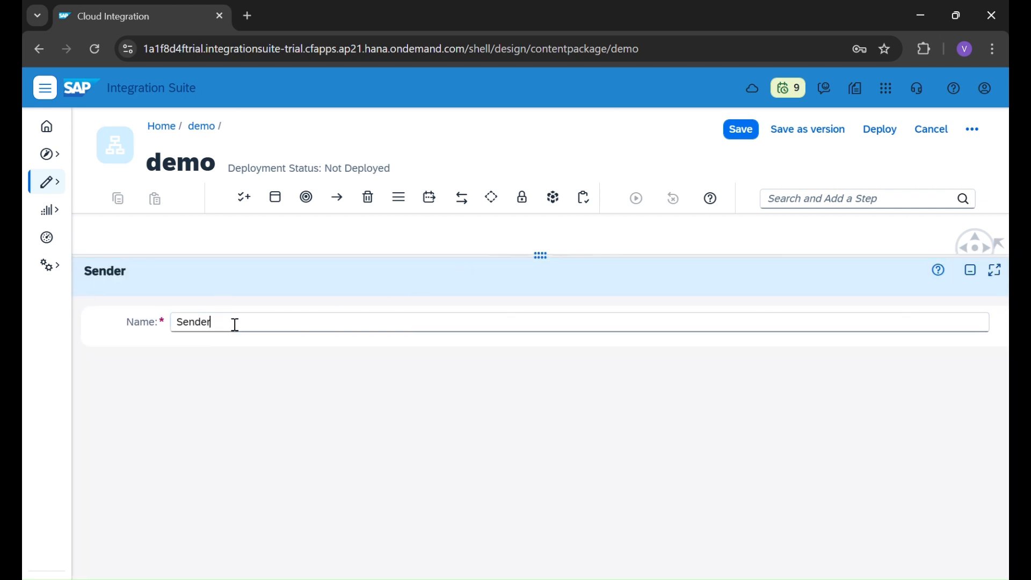
{"action": "key", "text": "ctrl+a"}
{"action": "key", "text": "BackSpace"}
{"action": "type", "text": "HTTPS - Post MAn"}
{"action": "key", "text": "BackSpace"}
{"action": "key", "text": "BackSpace"}
{"action": "type", "text": "an API"}
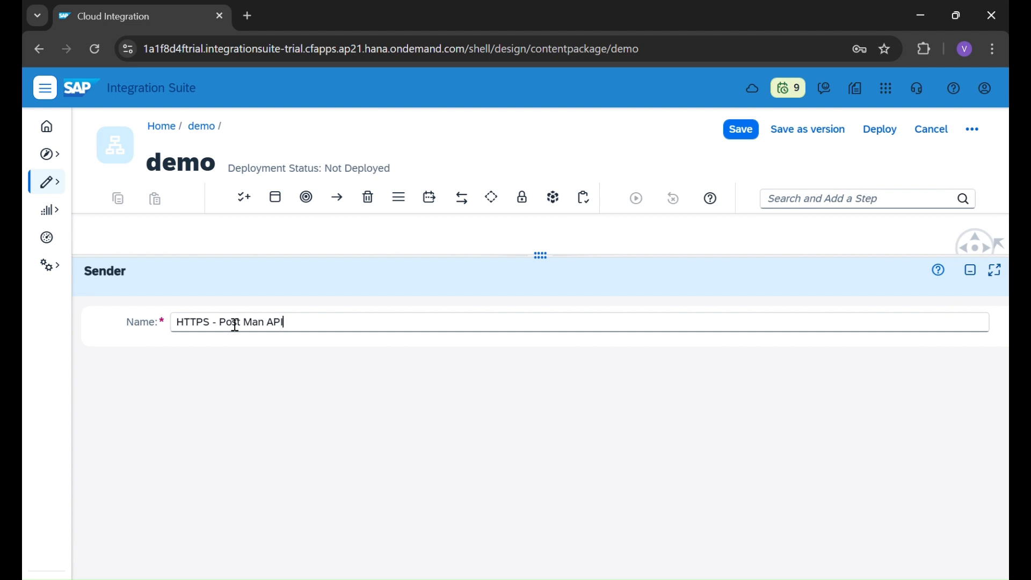
{"action": "key", "text": "BackSpace"}
{"action": "key", "text": "BackSpace"}
{"action": "key", "text": "BackSpace"}
{"action": "key", "text": "BackSpace"}
{"action": "left_click_drag", "start_coordinate": [552, 258], "coordinate": [550, 424]}
{"action": "left_click", "coordinate": [235, 271]}
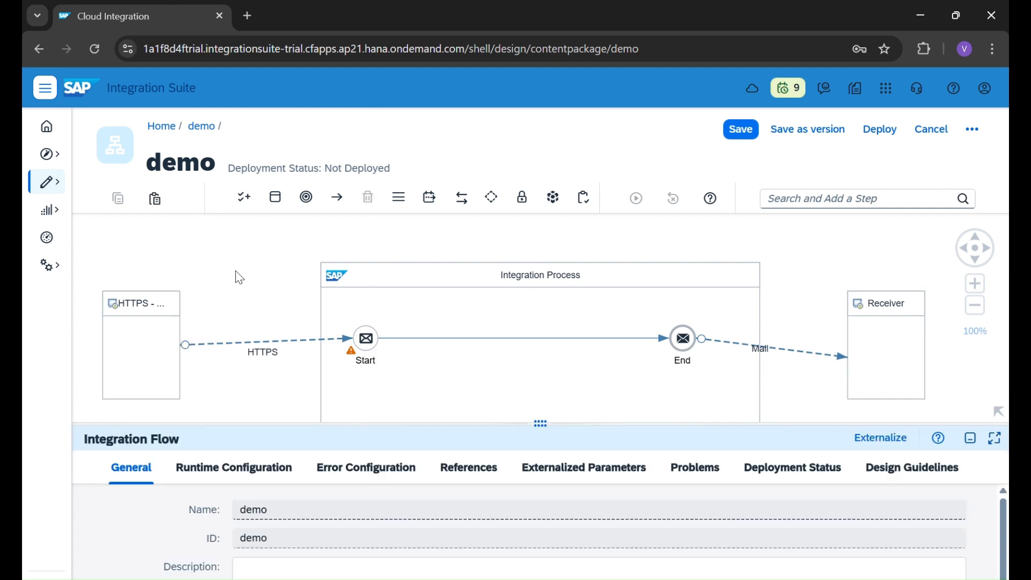
Step: Look up the ID and version of the HTTPS - Post Man participant
{"action": "left_click_drag", "start_coordinate": [236, 271], "coordinate": [317, 277]}
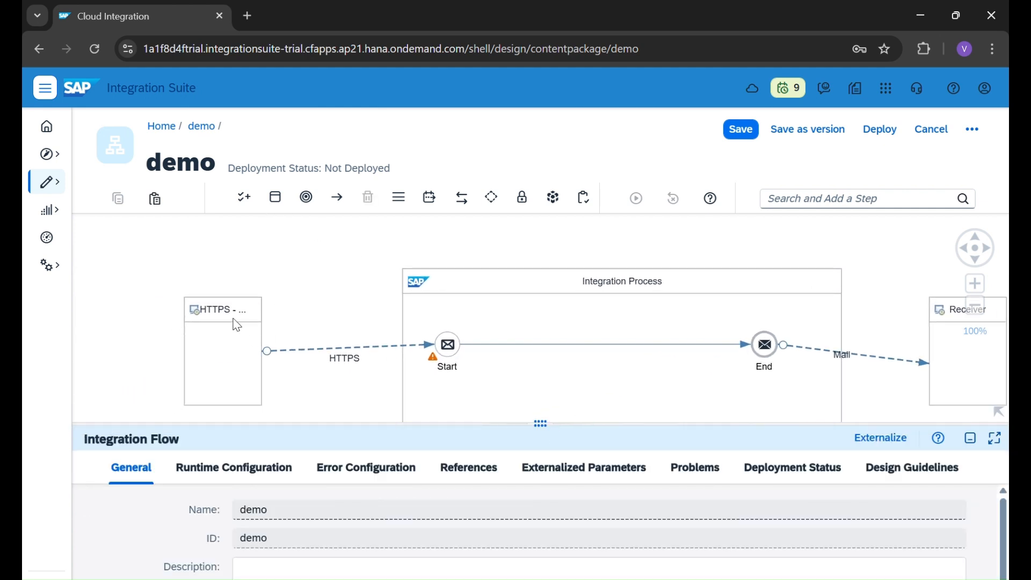
{"action": "left_click", "coordinate": [233, 318]}
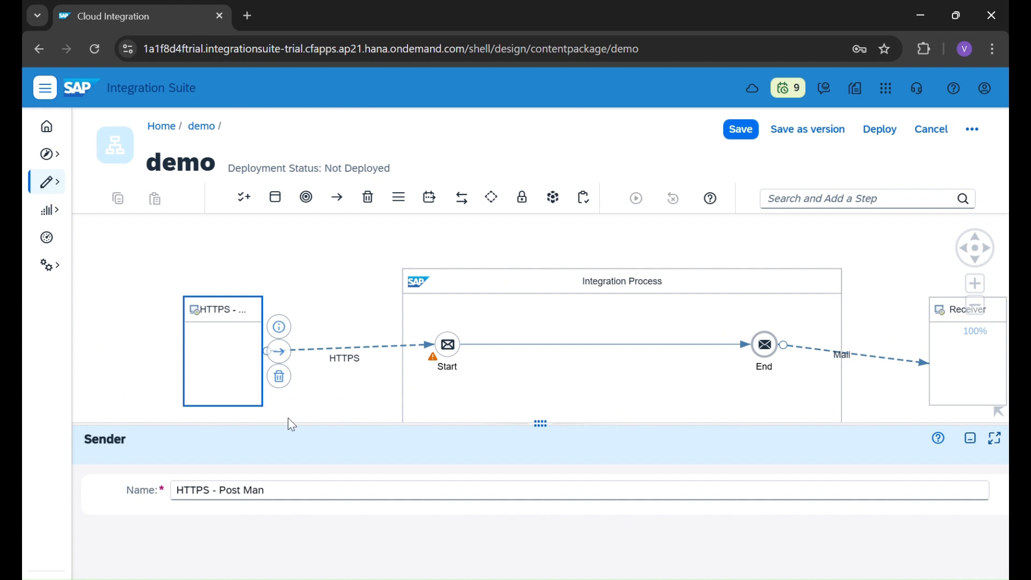
{"action": "left_click", "coordinate": [278, 329]}
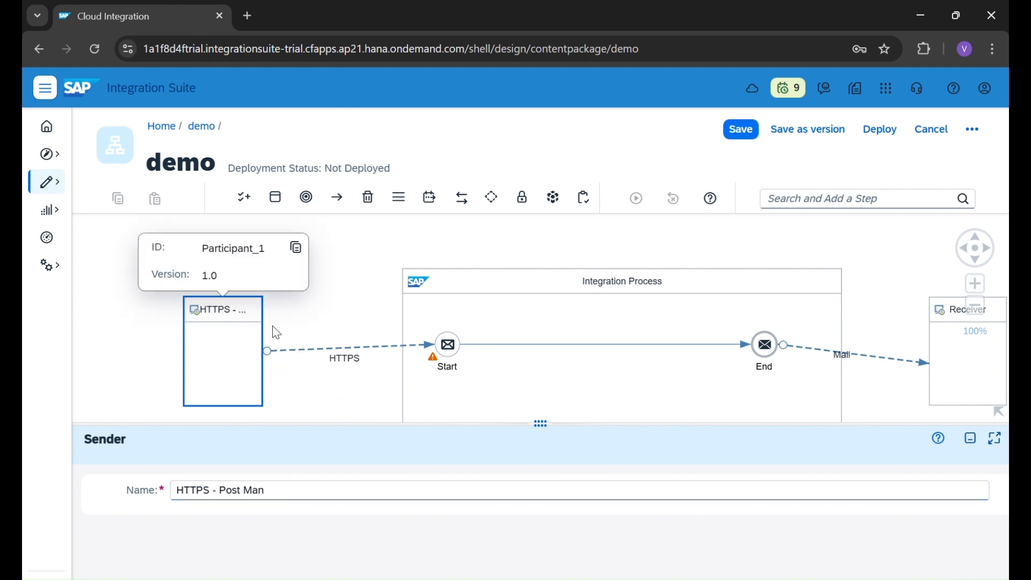
{"action": "left_click", "coordinate": [698, 329]}
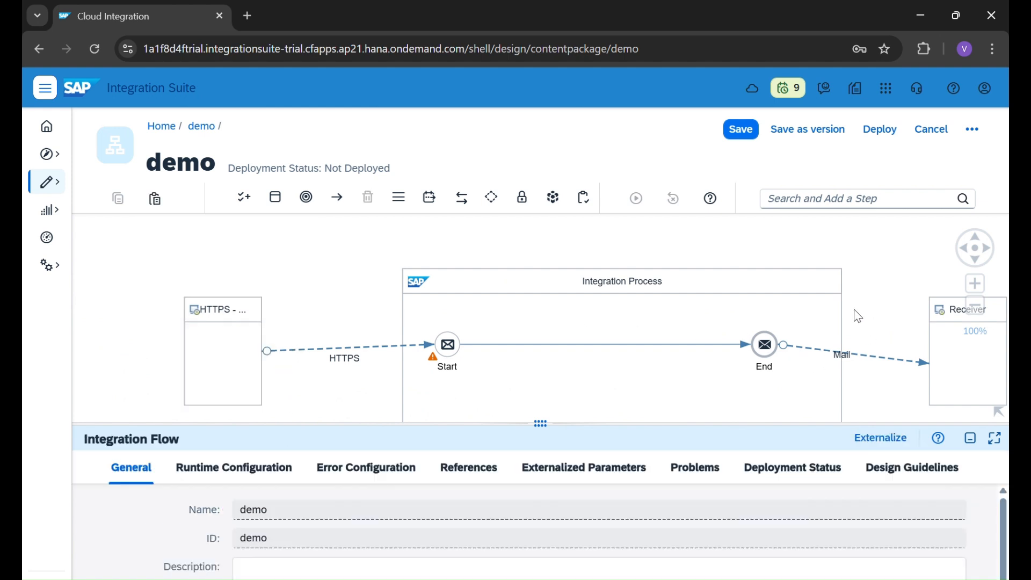
Step: Rename the Receiver participant as "Mail" and shrink the properties area to show the whole flow
{"action": "left_click_drag", "start_coordinate": [859, 316], "coordinate": [757, 274]}
{"action": "left_click", "coordinate": [842, 295]}
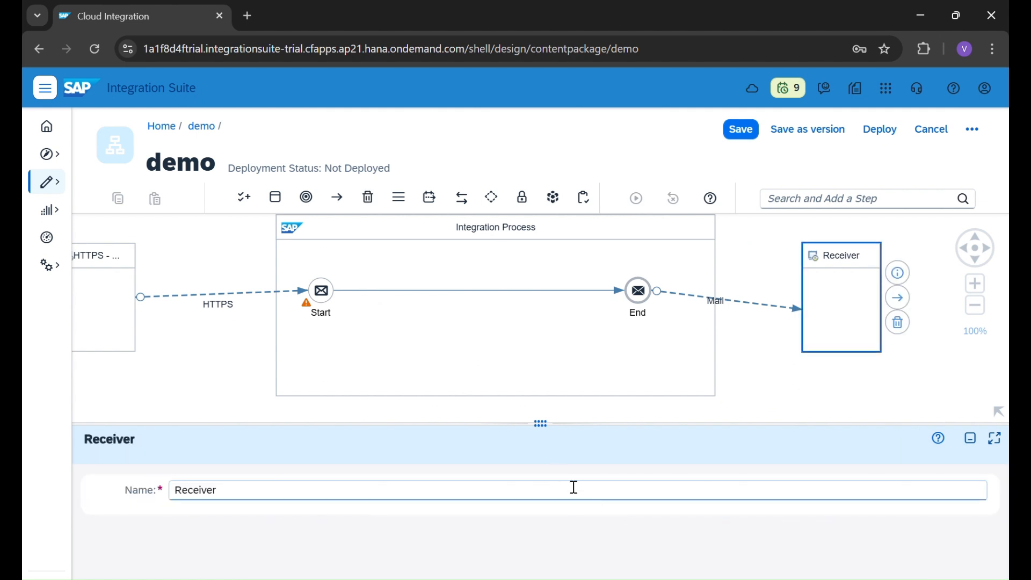
{"action": "left_click", "coordinate": [261, 499]}
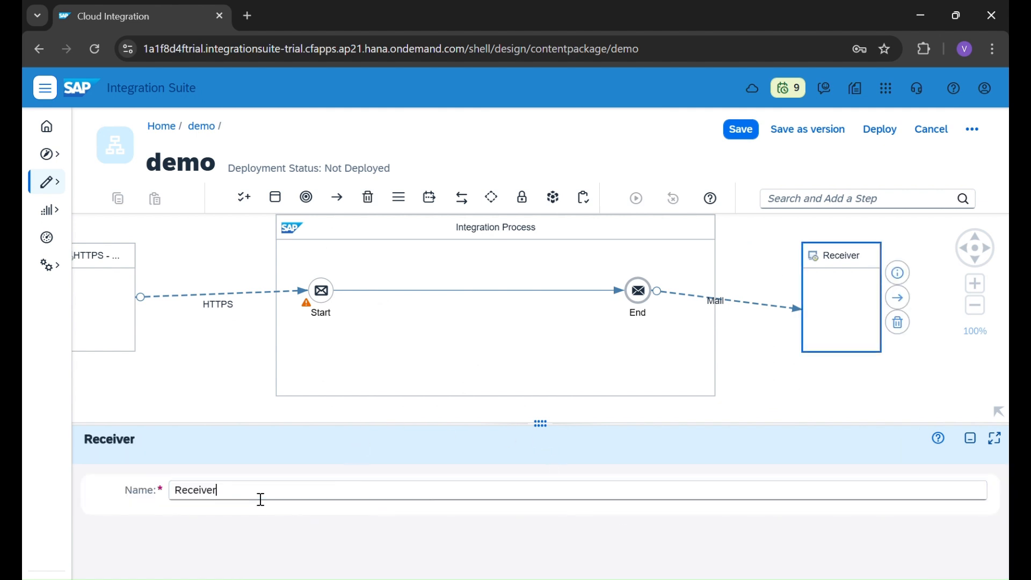
{"action": "key", "text": "ctrl+a"}
{"action": "key", "text": "BackSpace"}
{"action": "type", "text": "Mail"}
{"action": "left_click", "coordinate": [203, 368]}
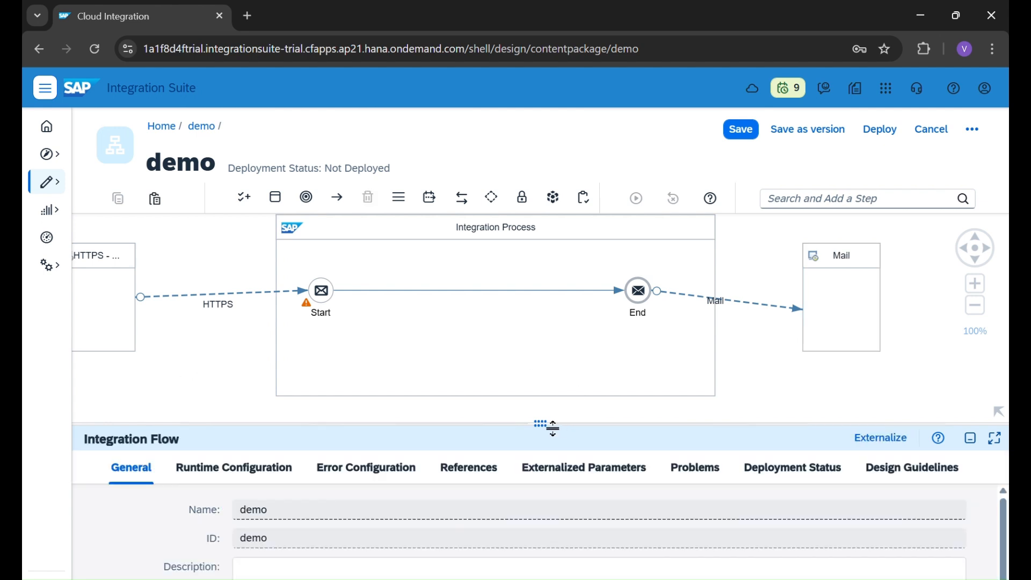
{"action": "left_click_drag", "start_coordinate": [553, 428], "coordinate": [551, 504]}
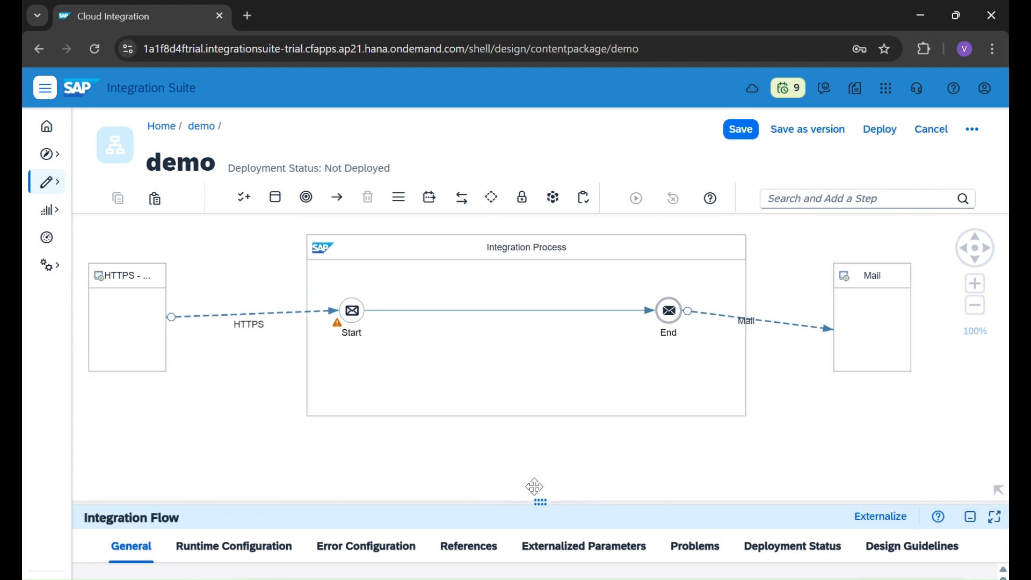
{"action": "left_click", "coordinate": [980, 254]}
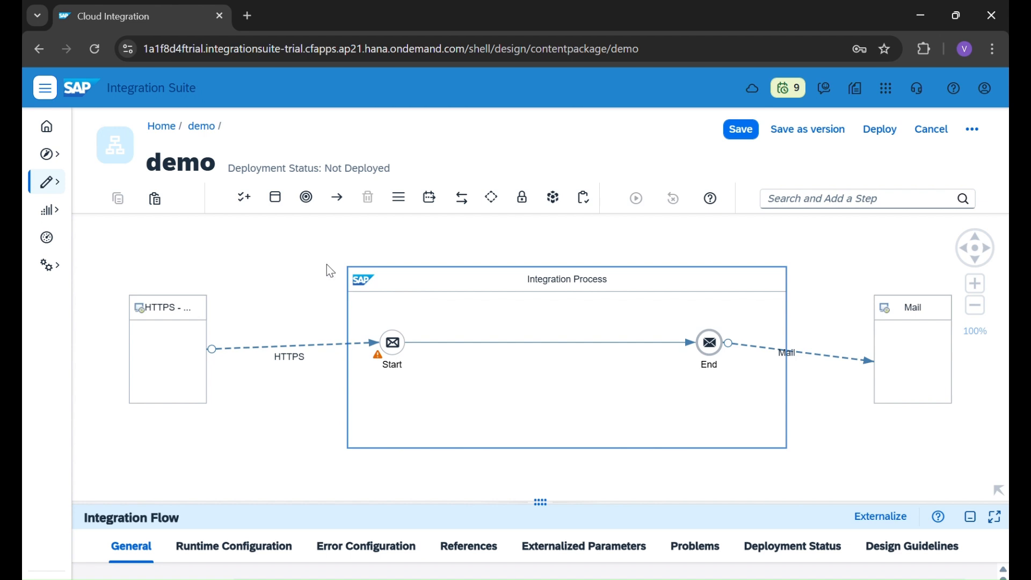
Step: Delete the HTTPS connection from the sender to Start and the Mail connection from End to the receiver
{"action": "left_click", "coordinate": [276, 202]}
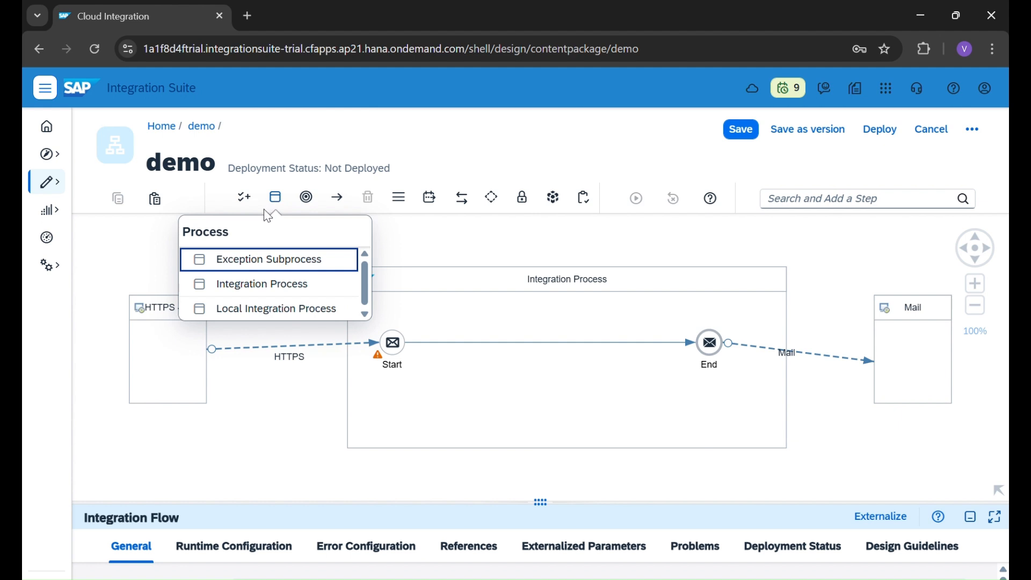
{"action": "left_click", "coordinate": [261, 356]}
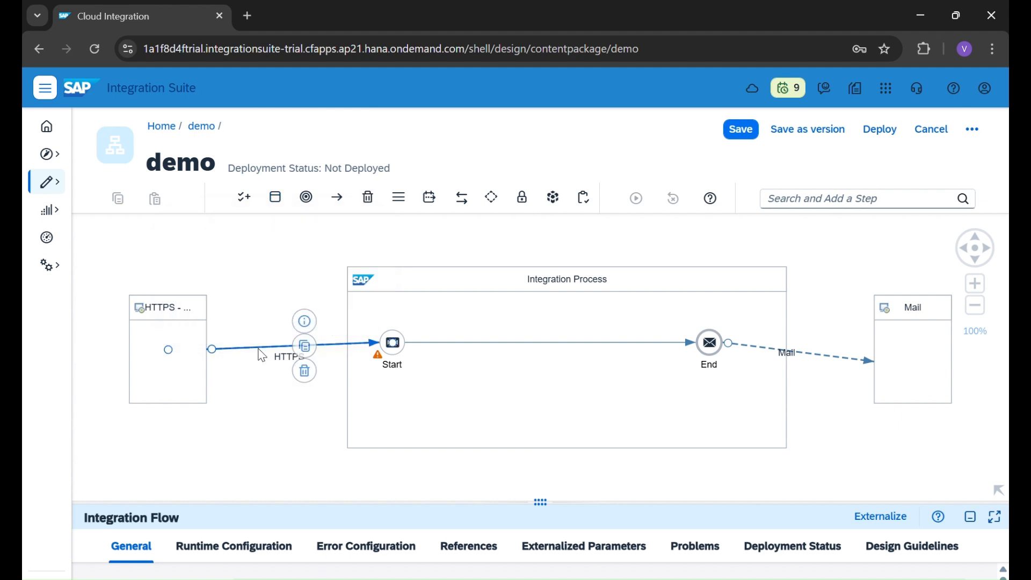
{"action": "left_click", "coordinate": [314, 383]}
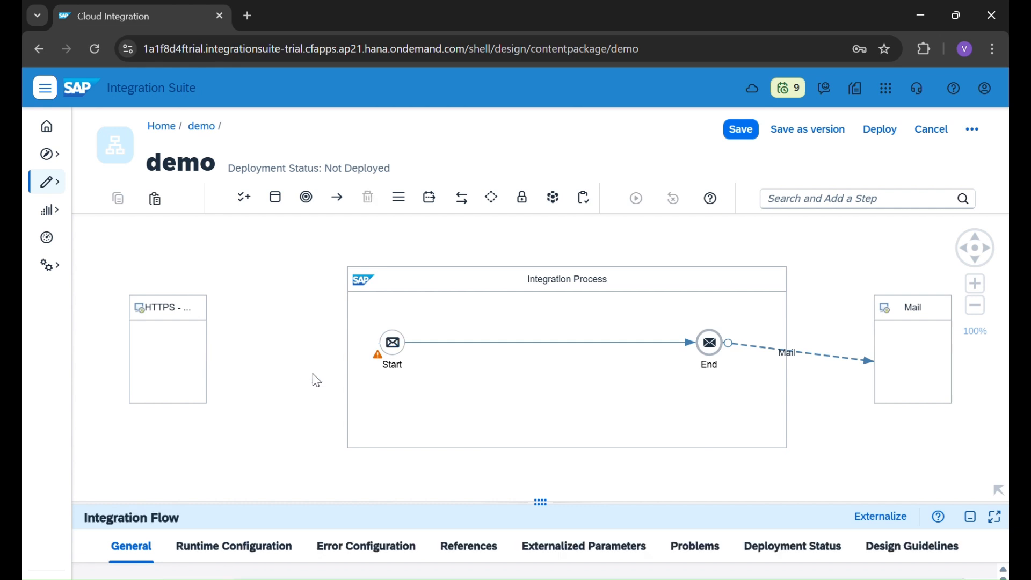
{"action": "left_click", "coordinate": [830, 357]}
{"action": "left_click", "coordinate": [811, 386]}
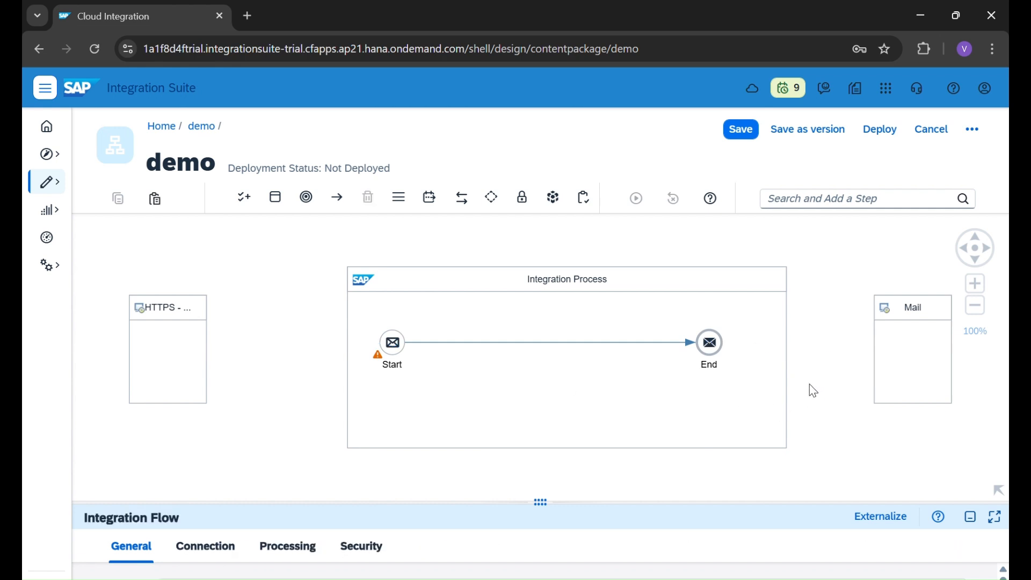
{"action": "left_click", "coordinate": [906, 311]}
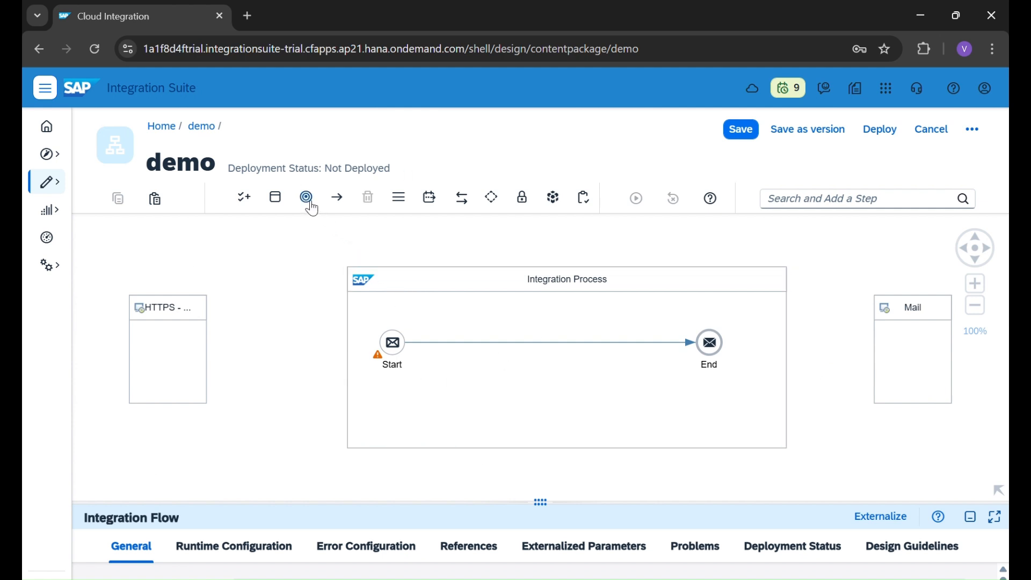
Step: Examine the available process types, the Start and End events, and the general properties of the Integration Process
{"action": "left_click", "coordinate": [279, 204]}
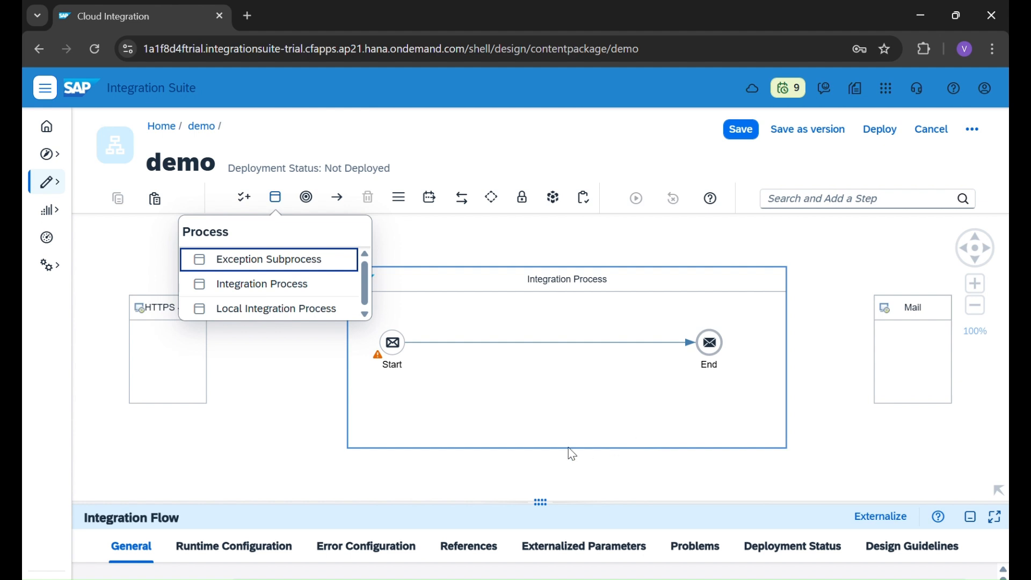
{"action": "left_click", "coordinate": [258, 416]}
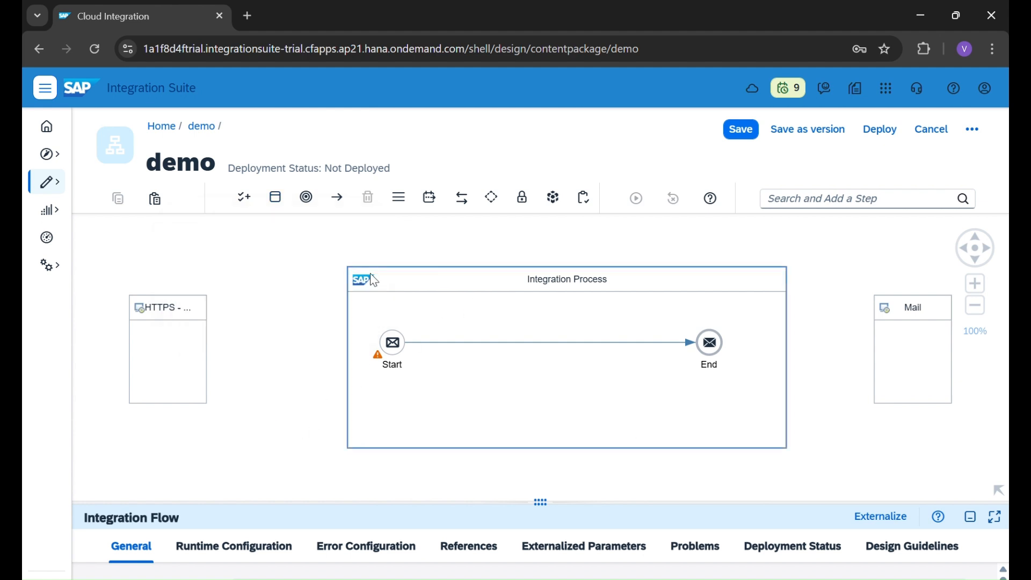
{"action": "left_click", "coordinate": [278, 201]}
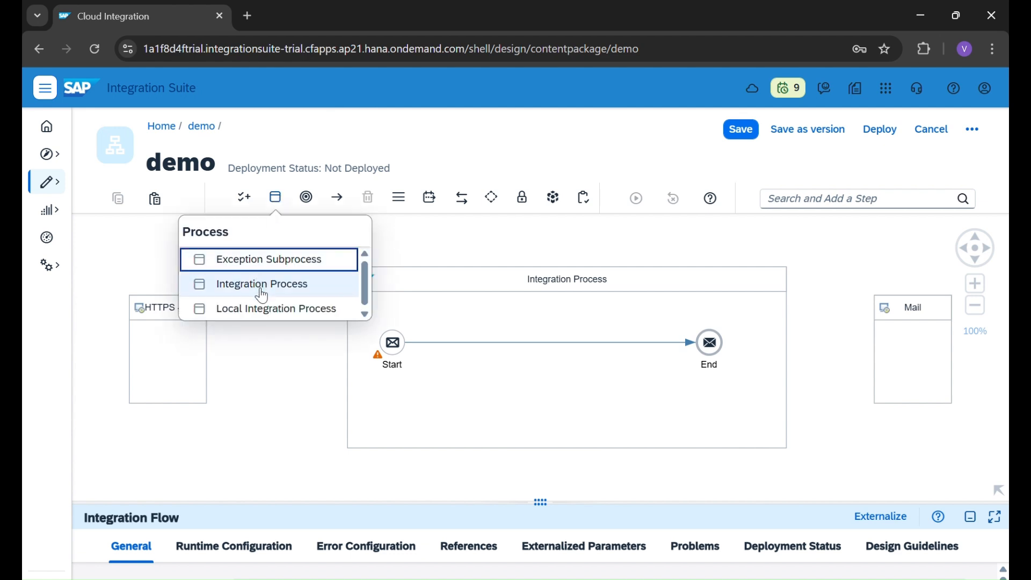
{"action": "left_click", "coordinate": [496, 285]}
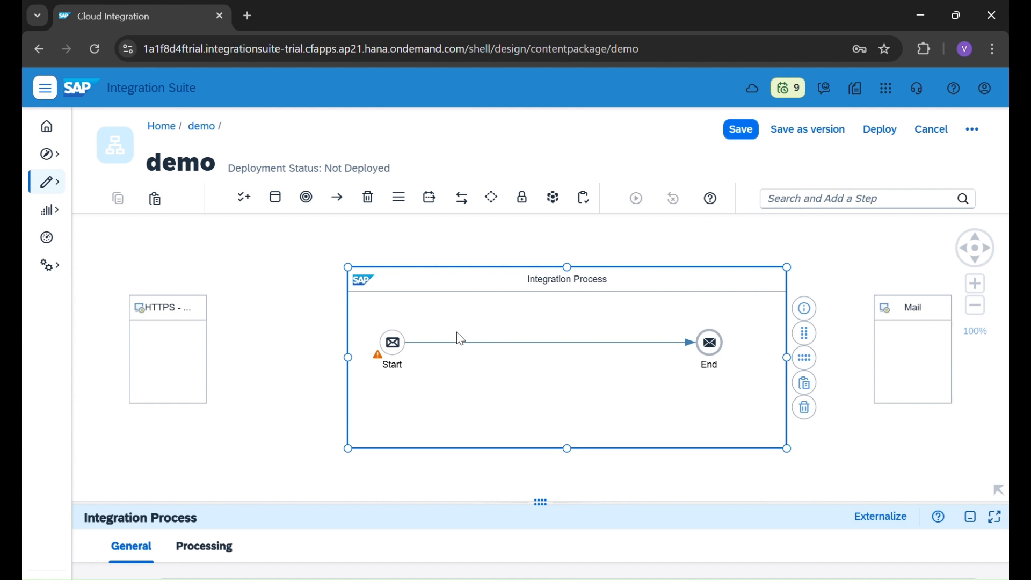
{"action": "left_click", "coordinate": [399, 356]}
{"action": "left_click", "coordinate": [714, 355]}
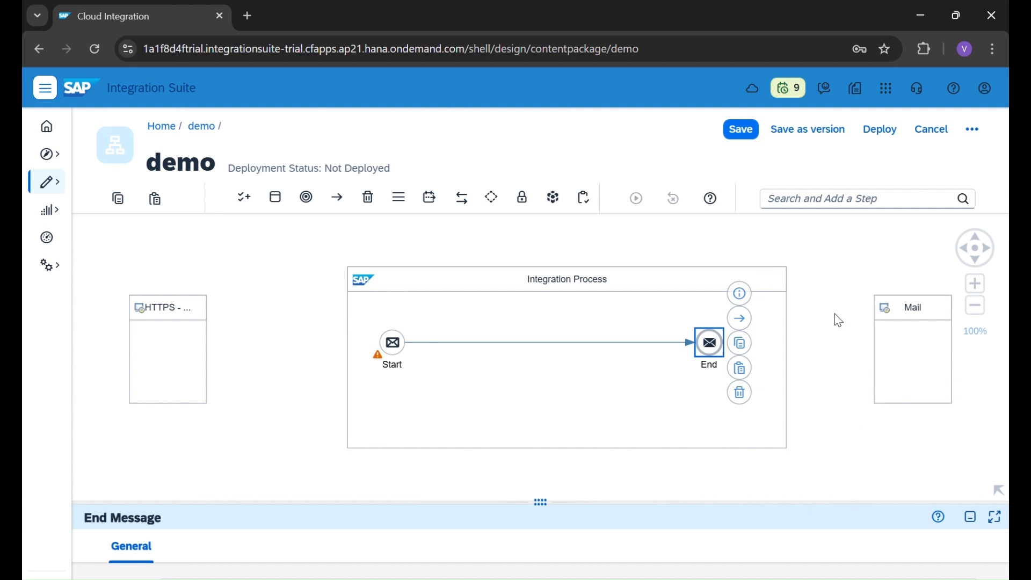
{"action": "left_click", "coordinate": [587, 412]}
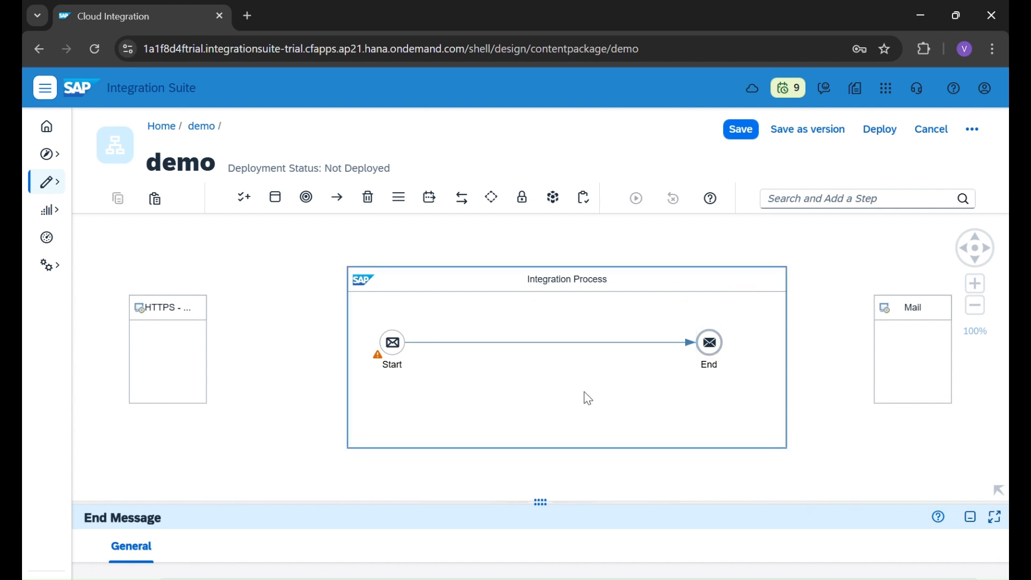
{"action": "left_click", "coordinate": [562, 289]}
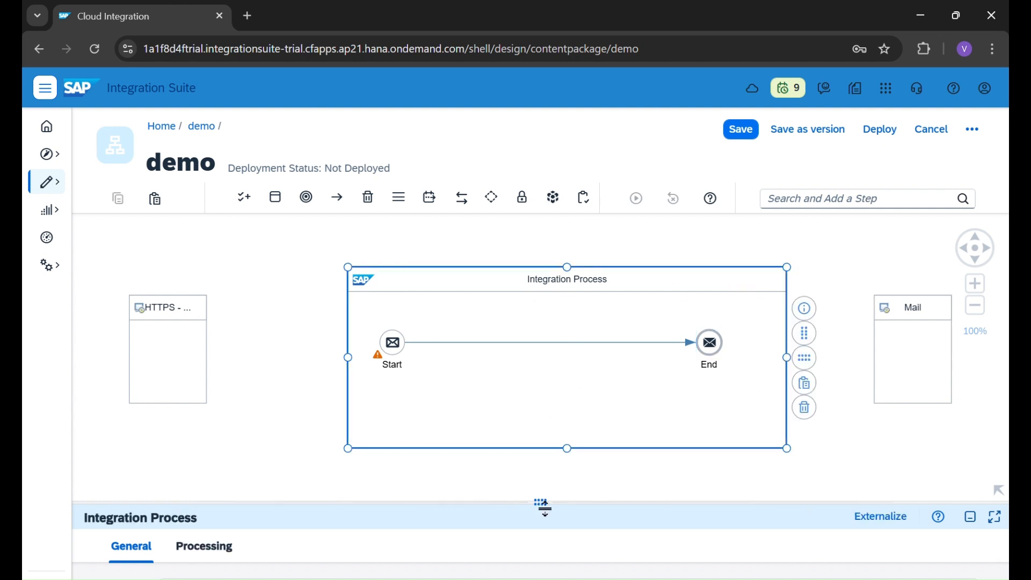
{"action": "left_click_drag", "start_coordinate": [541, 500], "coordinate": [489, 278]}
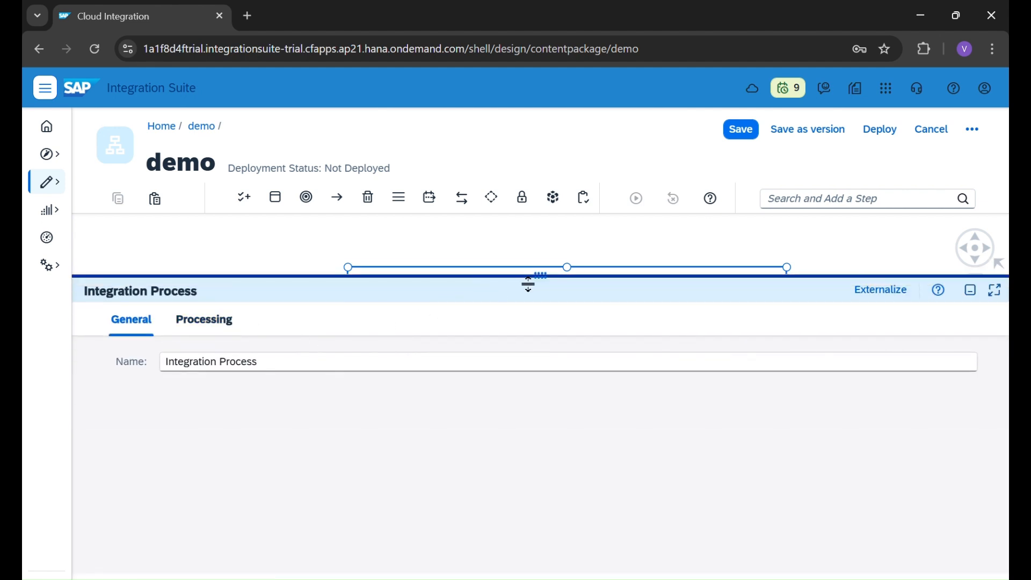
{"action": "left_click_drag", "start_coordinate": [546, 288], "coordinate": [543, 424]}
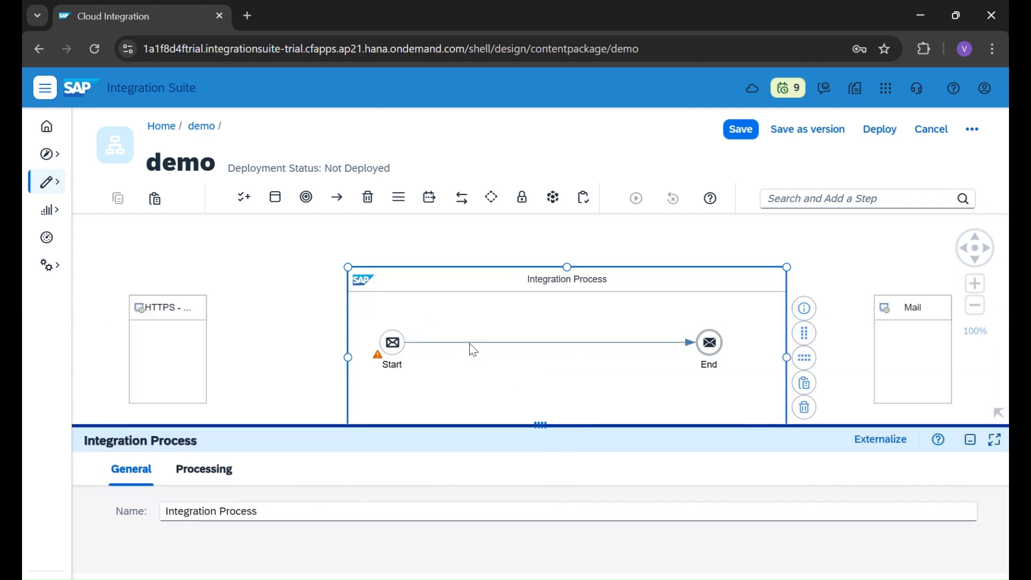
{"action": "left_click", "coordinate": [277, 201]}
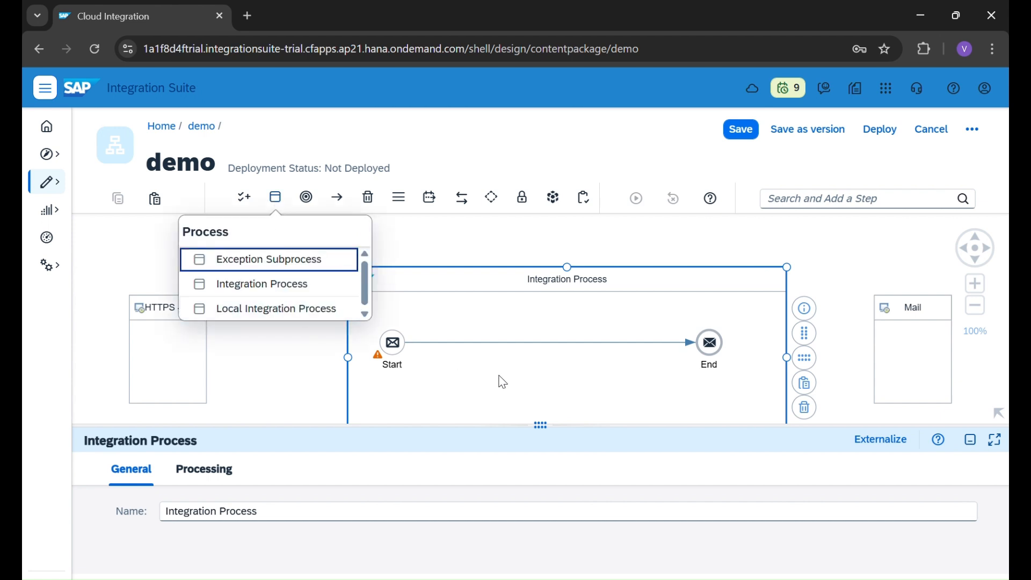
{"action": "left_click_drag", "start_coordinate": [547, 430], "coordinate": [564, 513]}
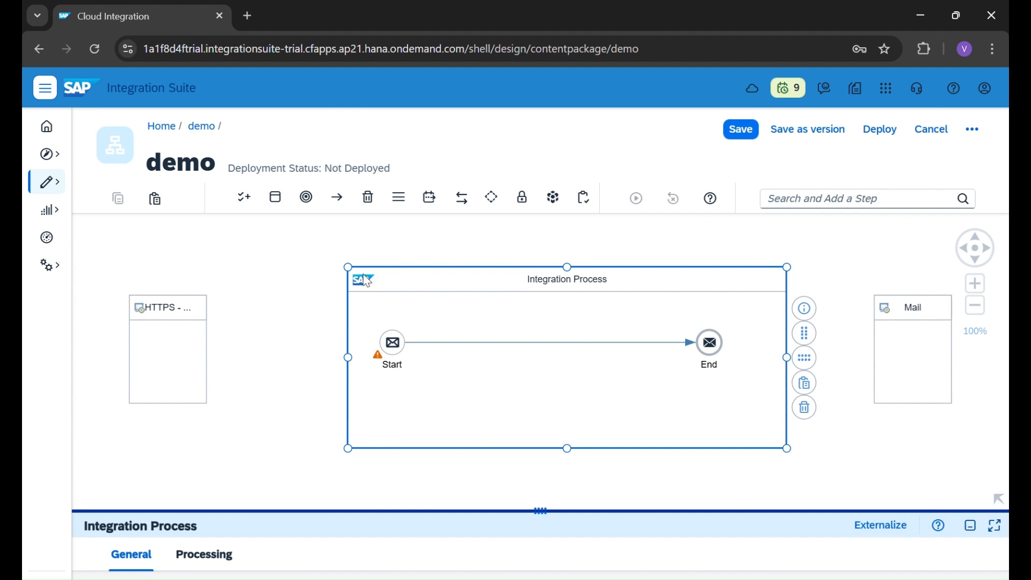
Step: Add a Local Integration Process to the flow below the main Integration Process
{"action": "left_click", "coordinate": [275, 197]}
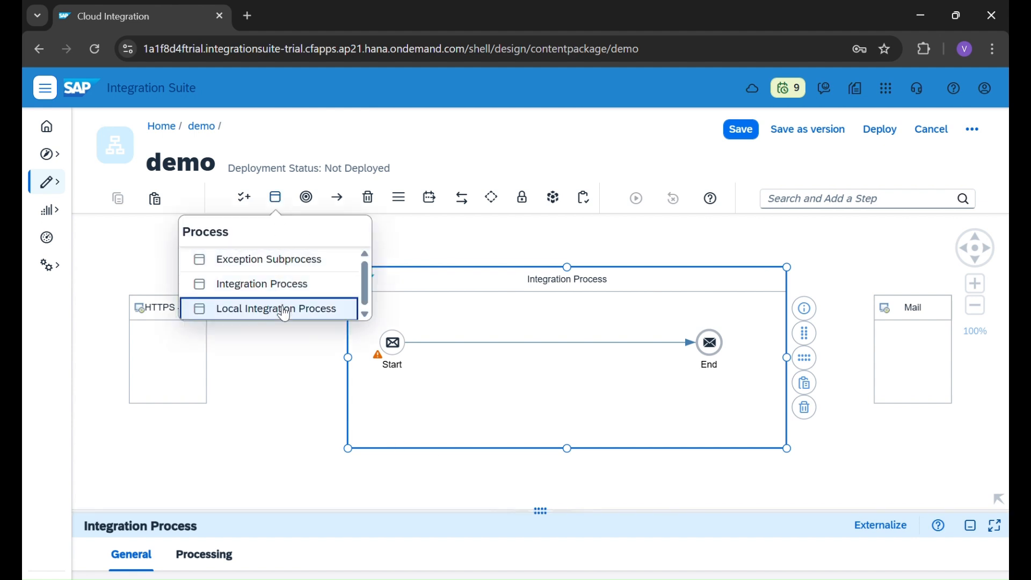
{"action": "left_click", "coordinate": [279, 309]}
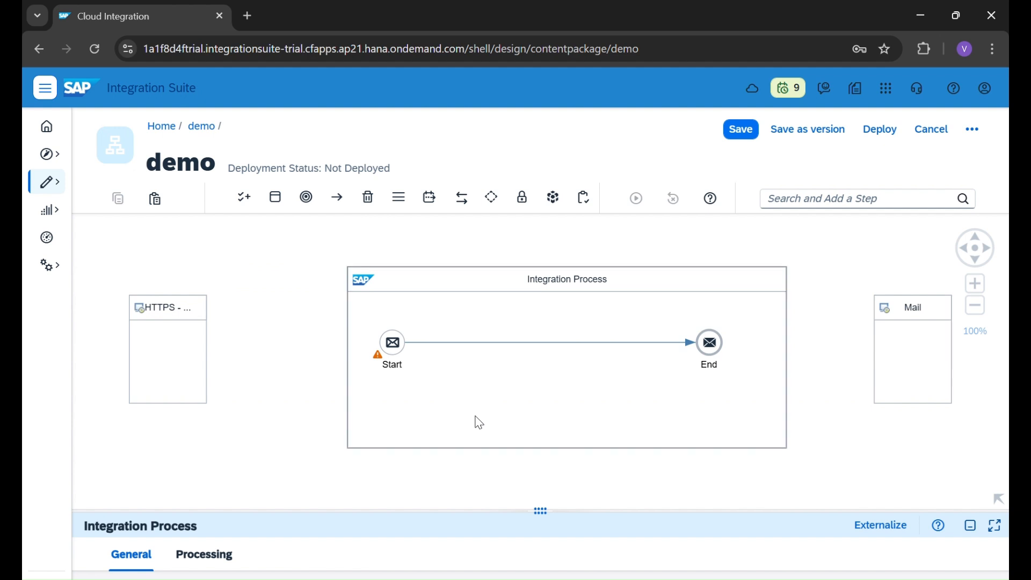
{"action": "left_click", "coordinate": [284, 199]}
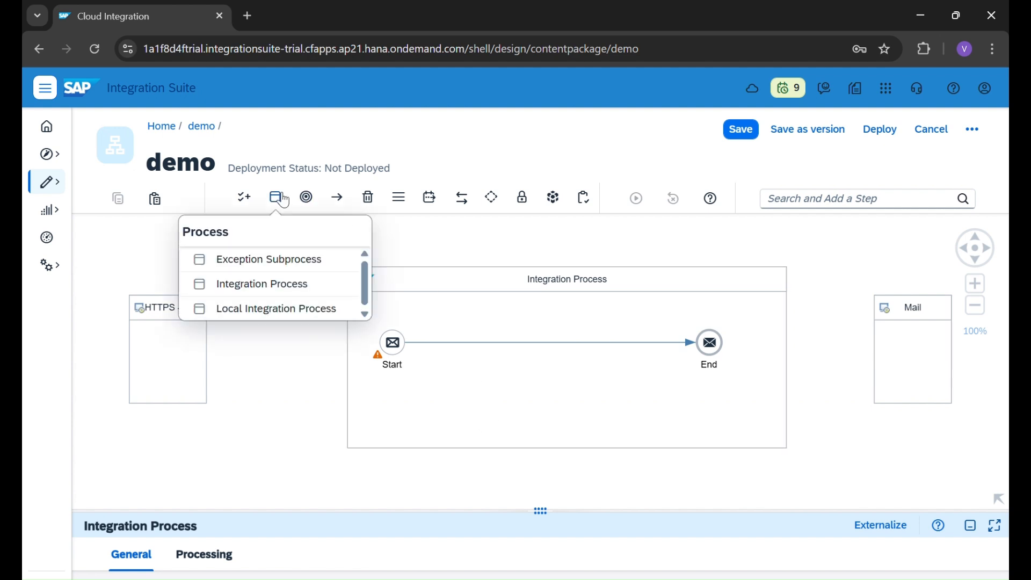
{"action": "left_click", "coordinate": [292, 318]}
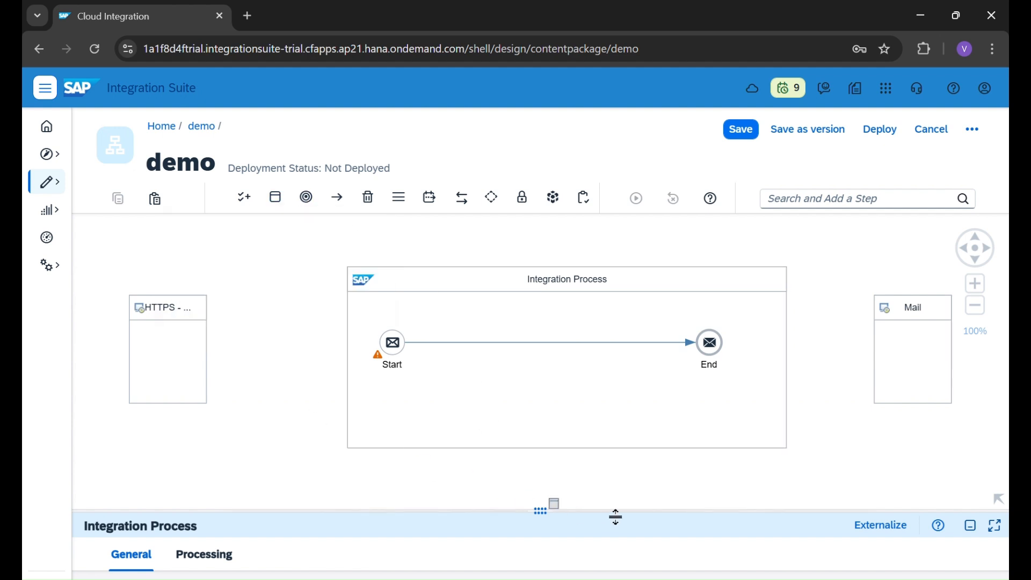
{"action": "left_click", "coordinate": [667, 501]}
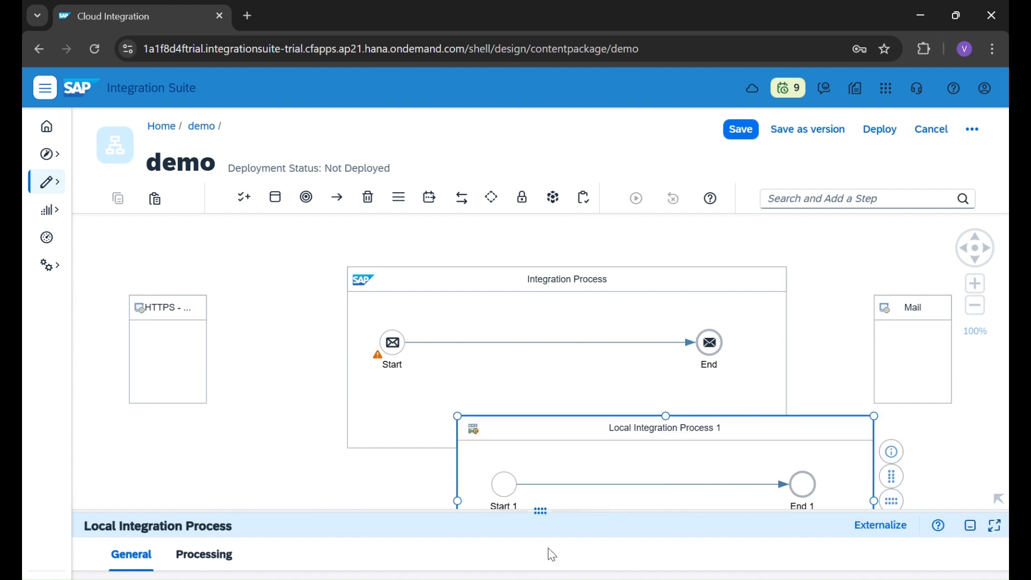
Step: Move the Local Integration Process directly beneath the Integration Process so the two no longer overlap
{"action": "left_click_drag", "start_coordinate": [541, 514], "coordinate": [540, 575]}
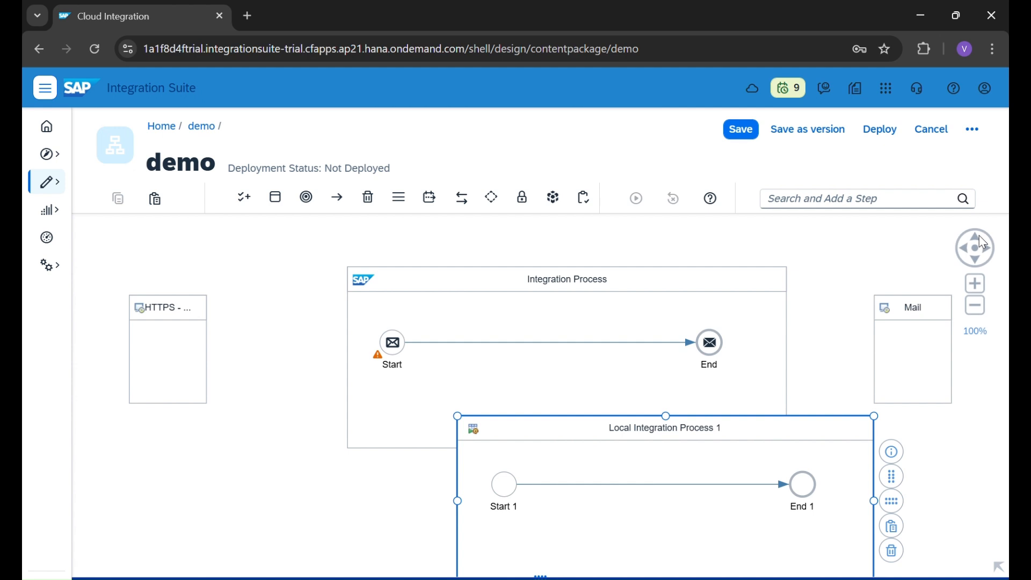
{"action": "left_click", "coordinate": [977, 258]}
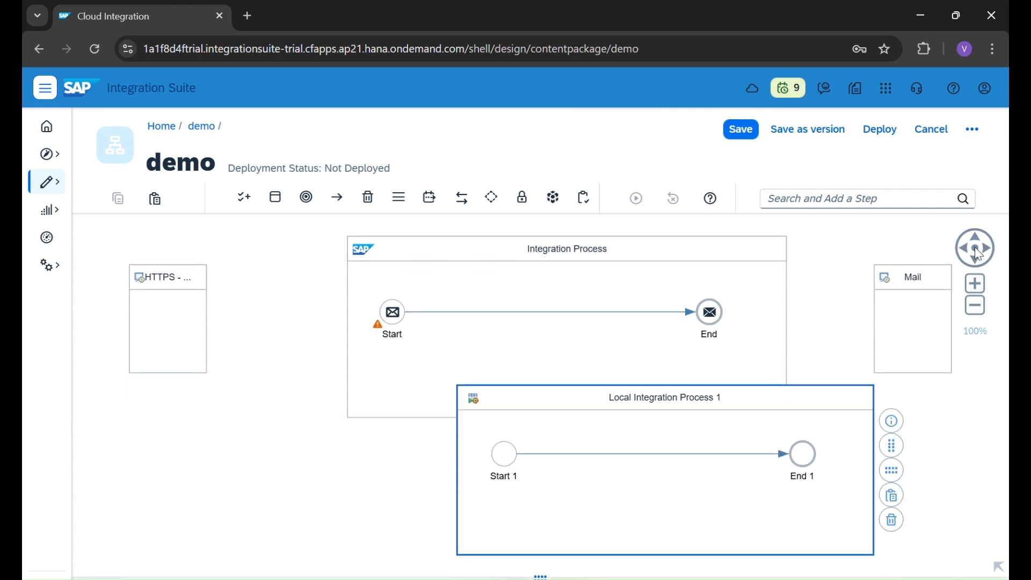
{"action": "left_click_drag", "start_coordinate": [676, 404], "coordinate": [570, 434]}
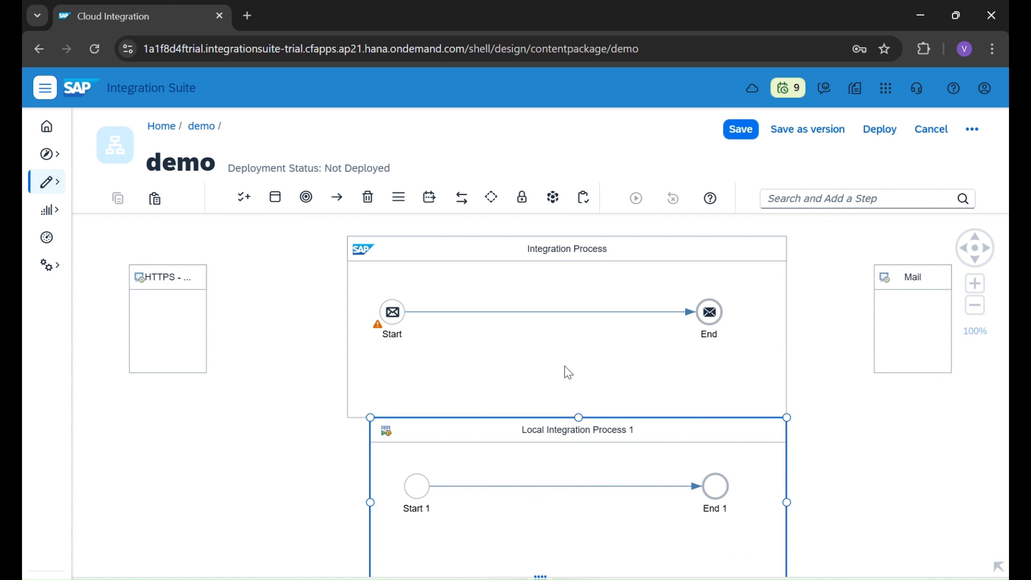
Step: Insert a Process Call step between the Start and End events of the Integration Process
{"action": "left_click", "coordinate": [450, 319]}
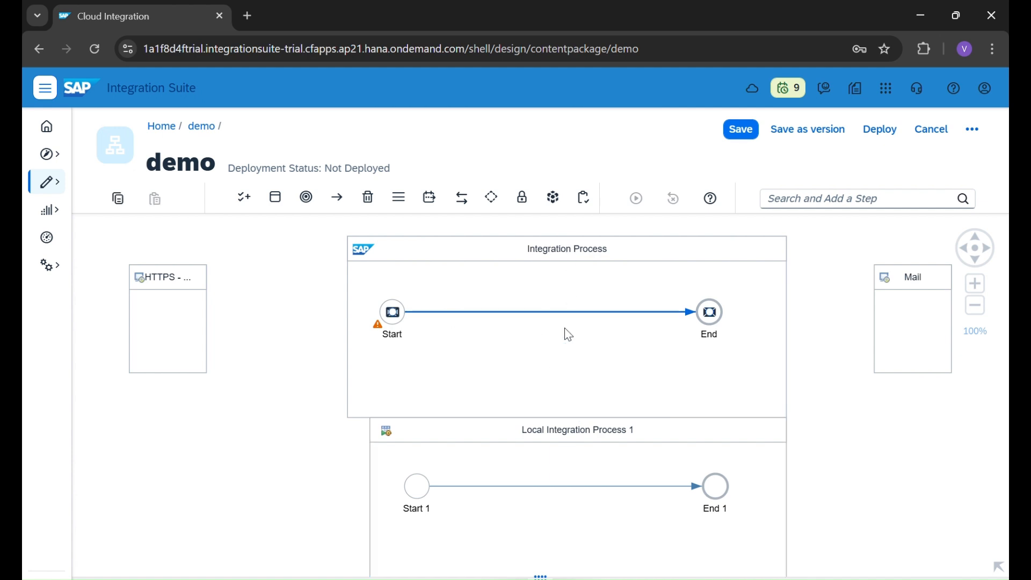
{"action": "left_click", "coordinate": [565, 329]}
{"action": "left_click", "coordinate": [775, 365]}
{"action": "type", "text": "P"}
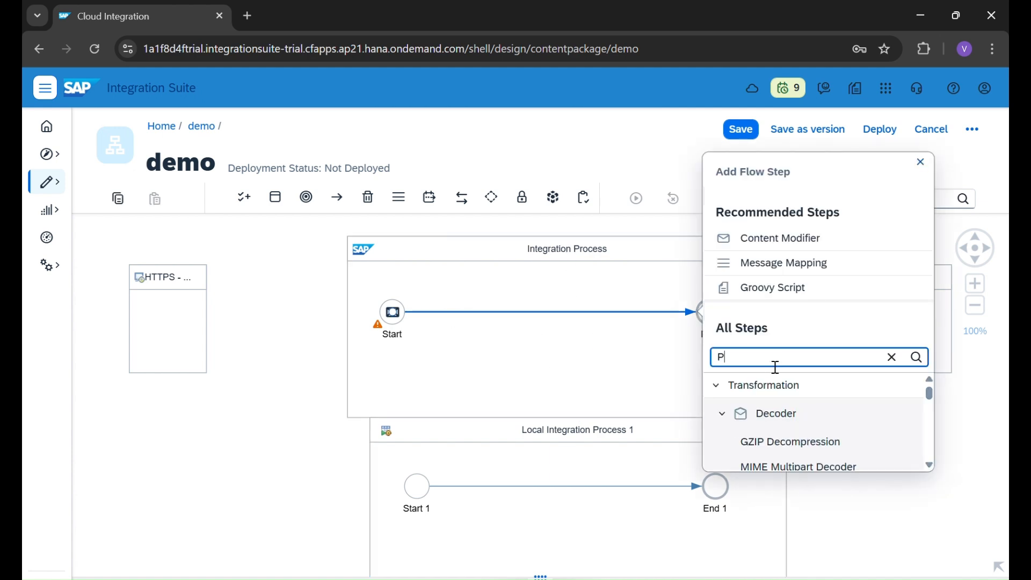
{"action": "type", "text": "rocess"}
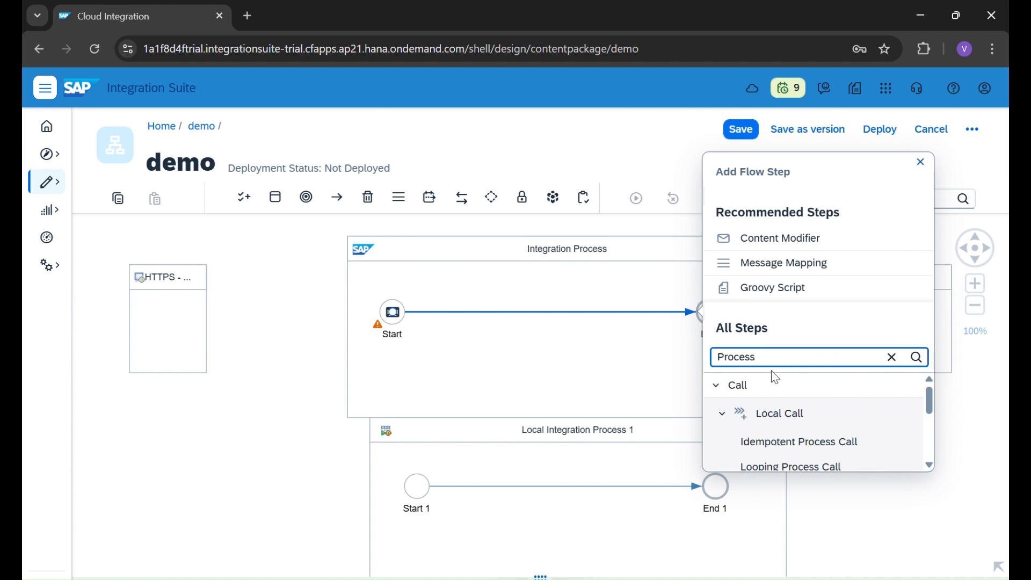
{"action": "scroll", "coordinate": [816, 451], "scroll_direction": "down", "scroll_amount": 1}
{"action": "scroll", "coordinate": [817, 450], "scroll_direction": "down", "scroll_amount": 1}
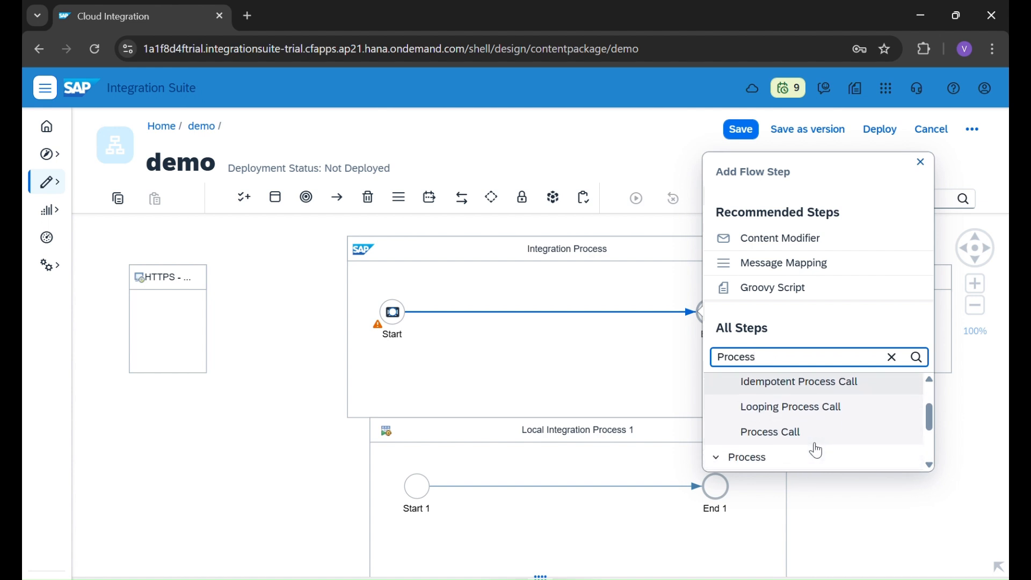
{"action": "left_click", "coordinate": [777, 439]}
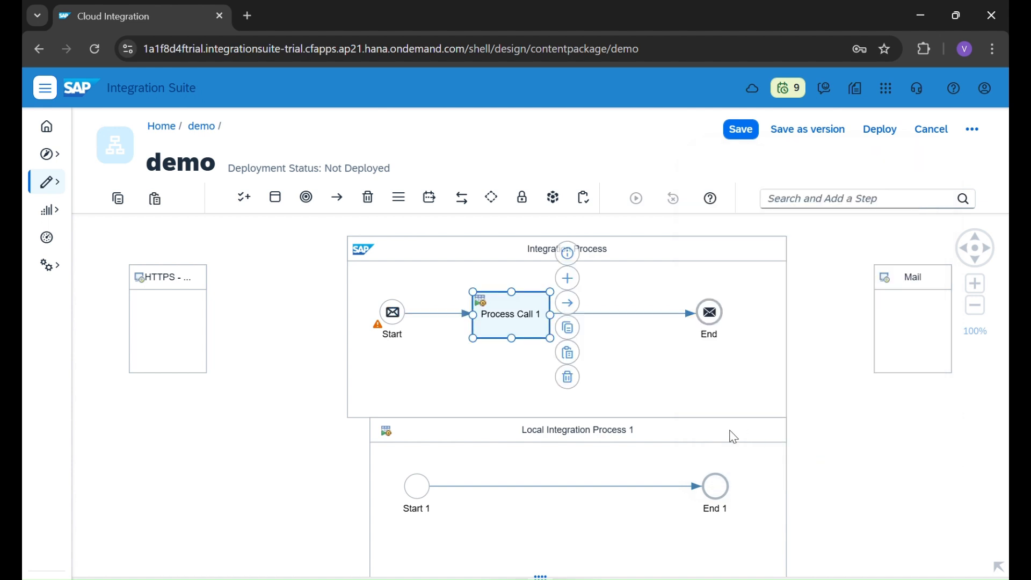
Step: Look up the Process Call among the local call types in the step palette
{"action": "left_click", "coordinate": [462, 198]}
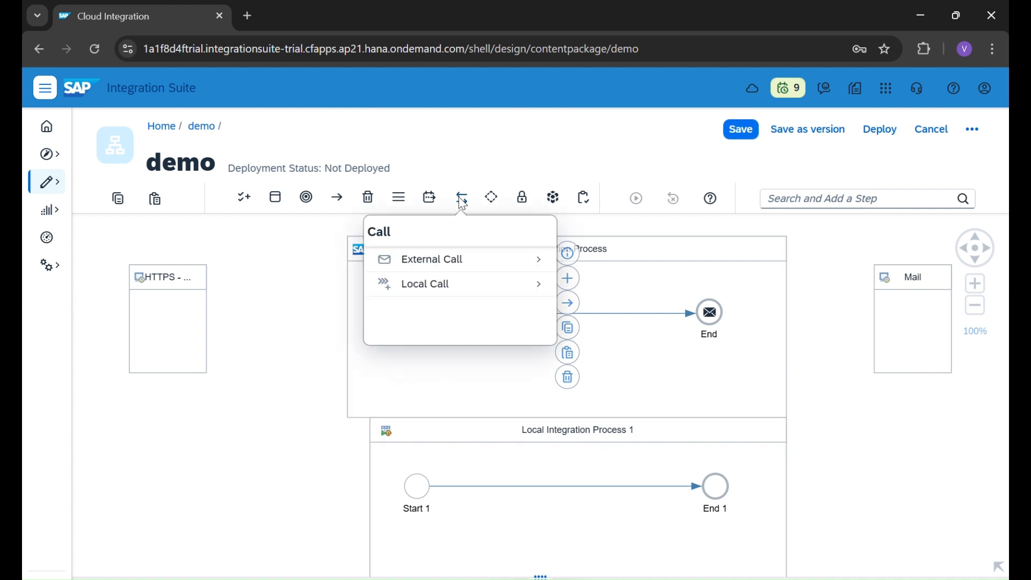
{"action": "left_click", "coordinate": [547, 289]}
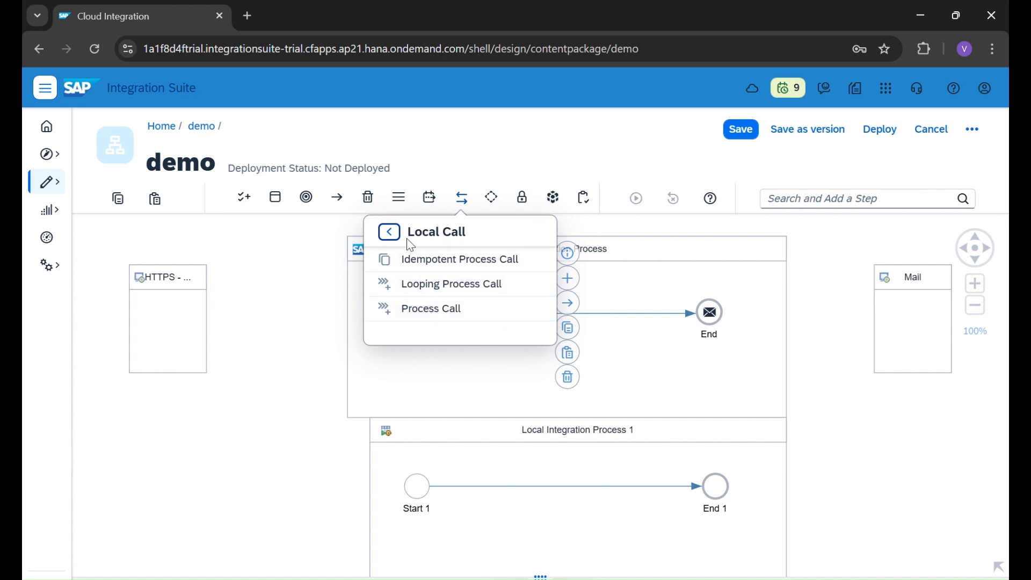
{"action": "left_click", "coordinate": [390, 234]}
{"action": "left_click", "coordinate": [482, 399]}
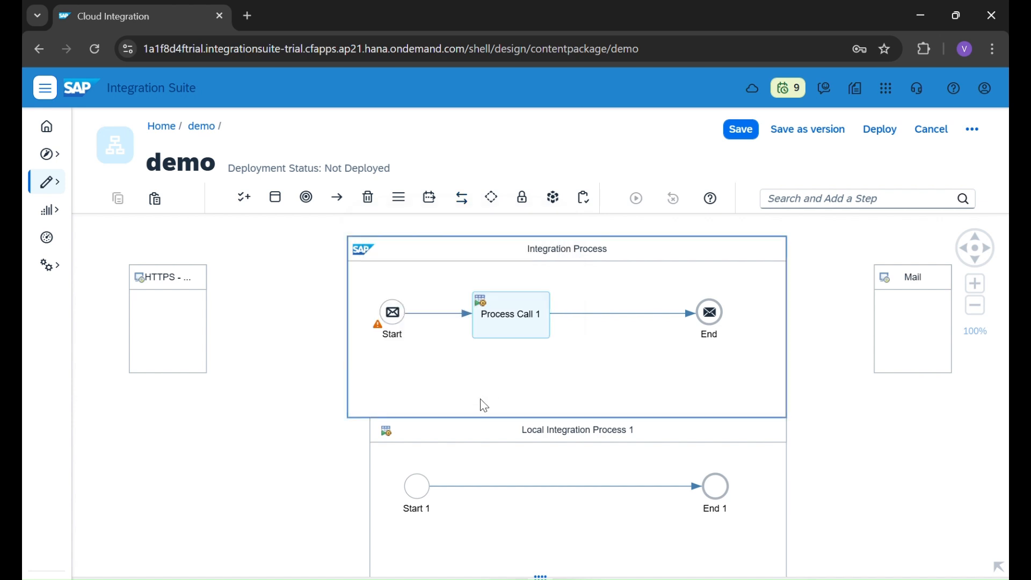
Step: Assign Local Integration Process 1 as the process invoked by Process Call 1
{"action": "left_click", "coordinate": [514, 318]}
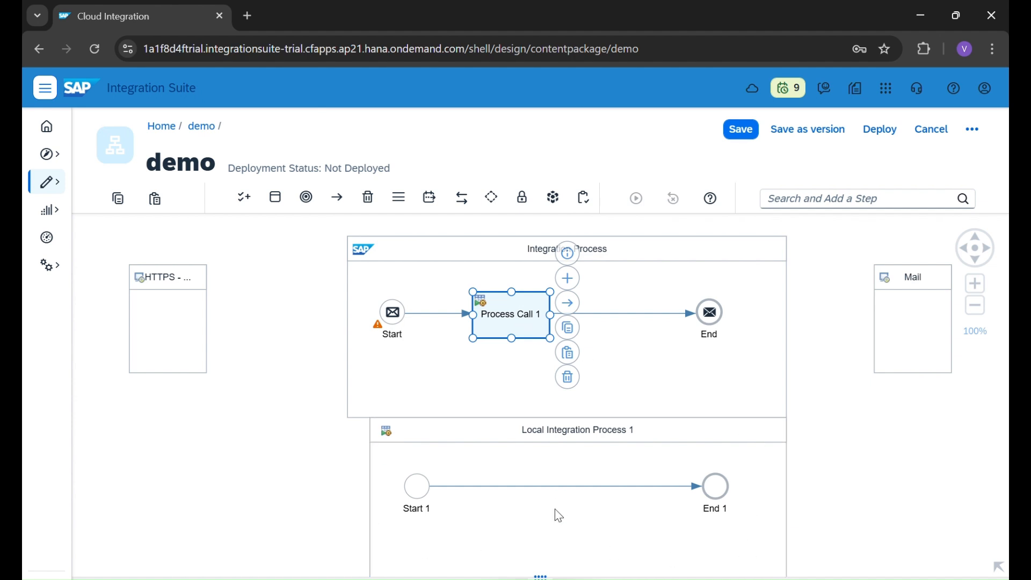
{"action": "left_click_drag", "start_coordinate": [547, 576], "coordinate": [540, 374]}
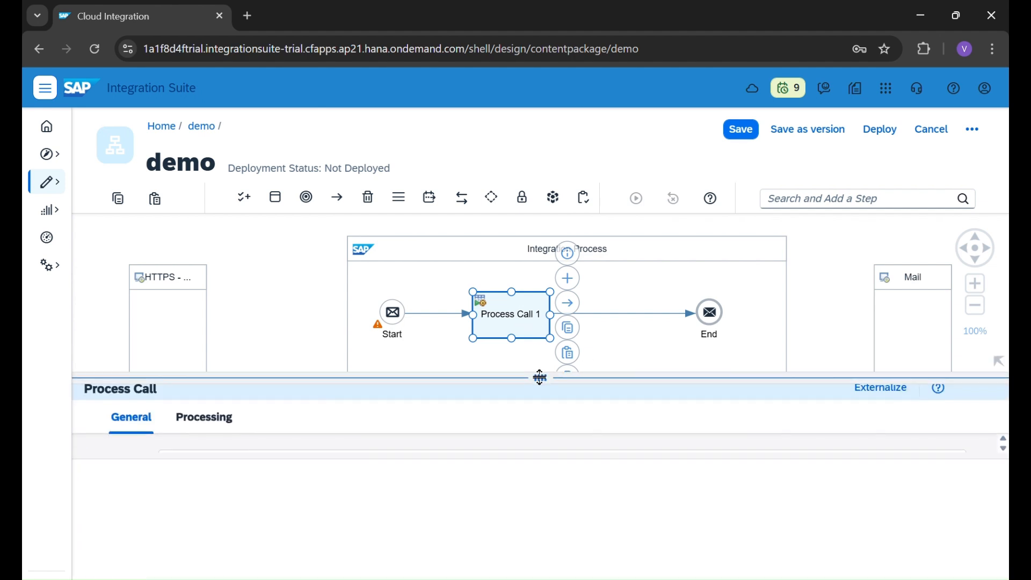
{"action": "left_click", "coordinate": [224, 421]}
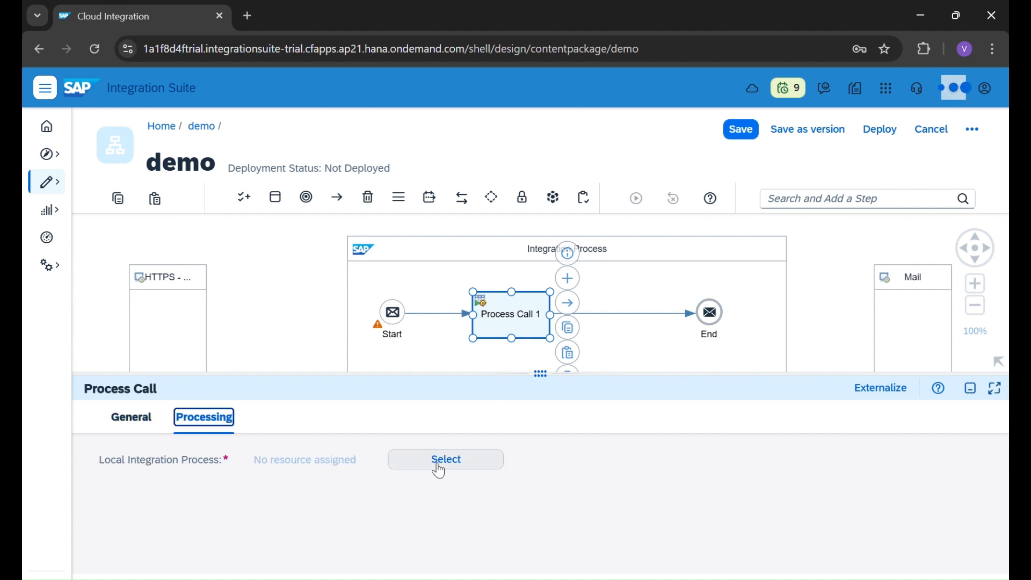
{"action": "left_click", "coordinate": [436, 465]}
{"action": "left_click", "coordinate": [479, 171]}
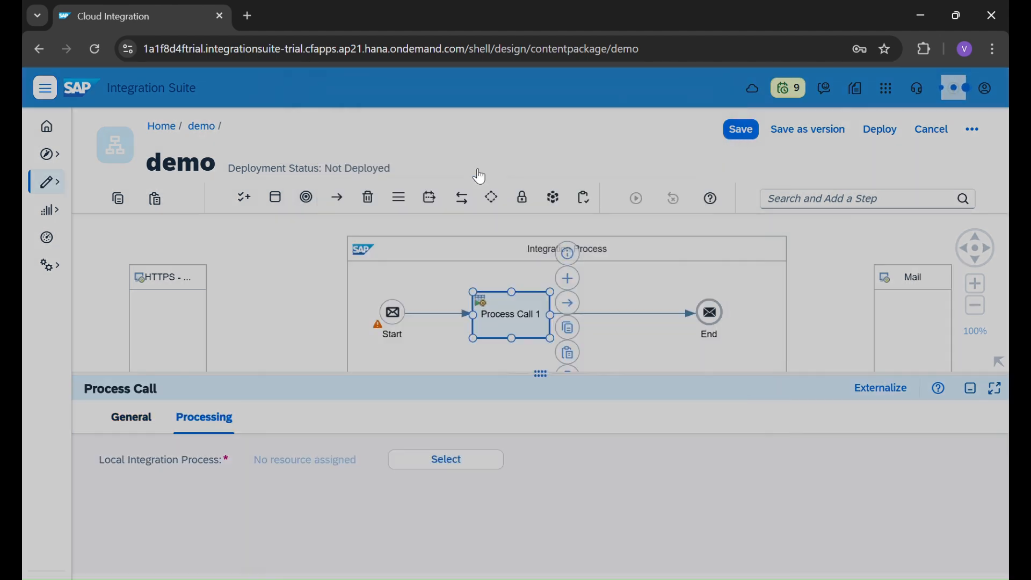
{"action": "left_click_drag", "start_coordinate": [543, 376], "coordinate": [539, 521]}
Step: Move the Local Integration Process slightly down so its left edge lines up with the Integration Process above
{"action": "left_click", "coordinate": [556, 456]}
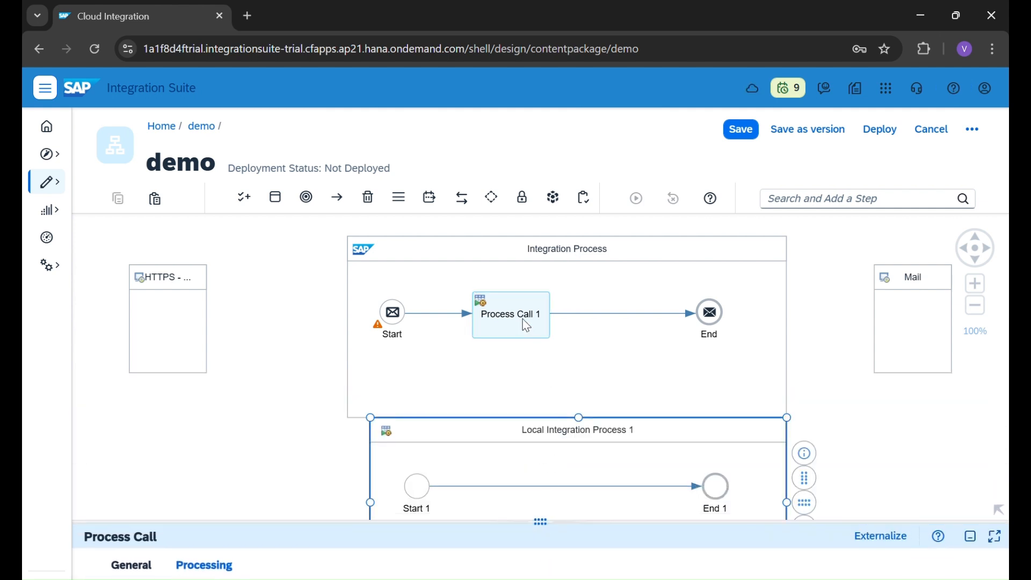
{"action": "left_click", "coordinate": [525, 324]}
{"action": "left_click_drag", "start_coordinate": [520, 477], "coordinate": [501, 491]}
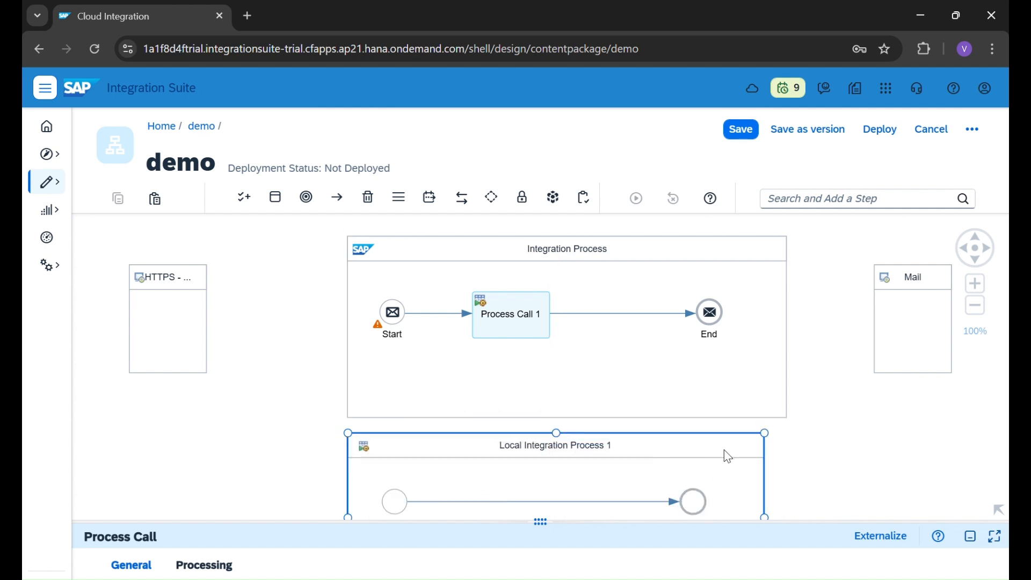
Step: Insert a second Process Call between Process Call 1 and the End event of the Integration Process
{"action": "left_click", "coordinate": [649, 315]}
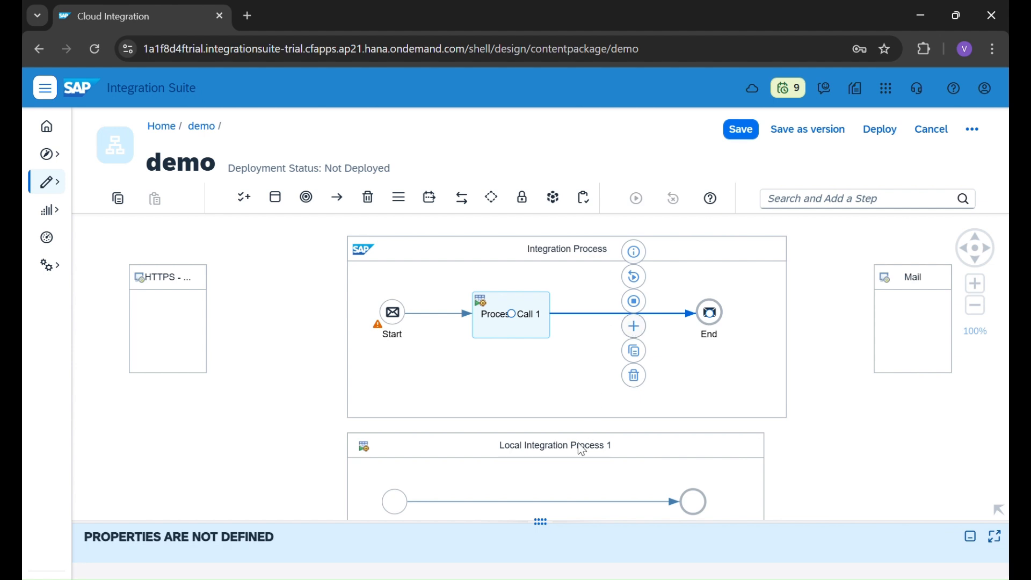
{"action": "left_click", "coordinate": [635, 326]}
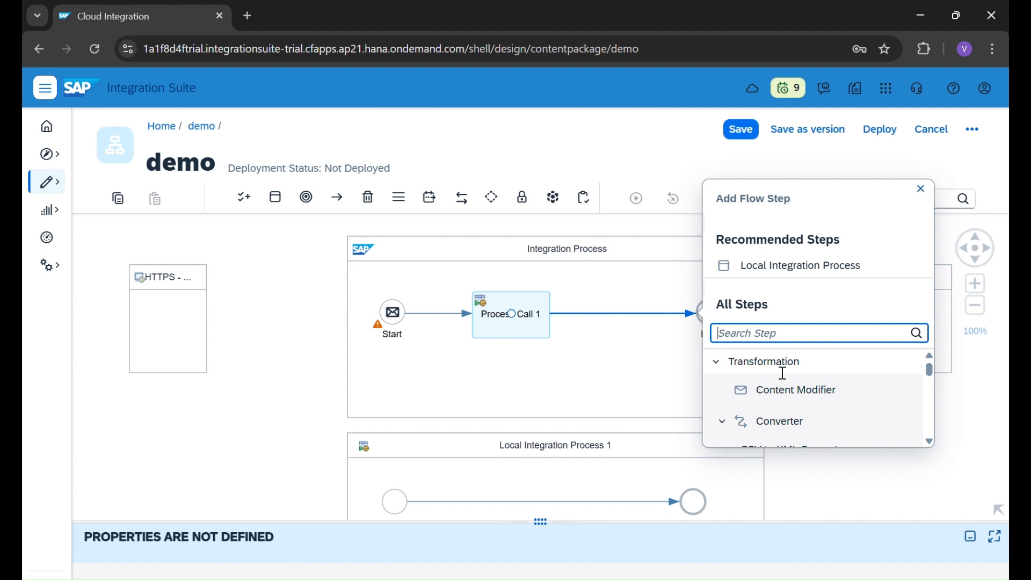
{"action": "type", "text": "Process"}
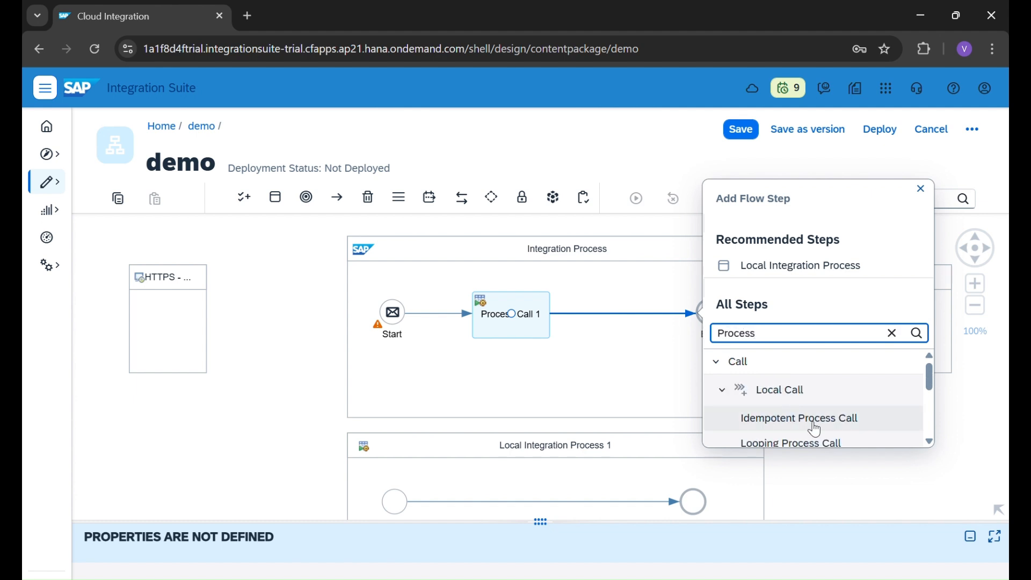
{"action": "scroll", "coordinate": [812, 429], "scroll_direction": "down", "scroll_amount": 2}
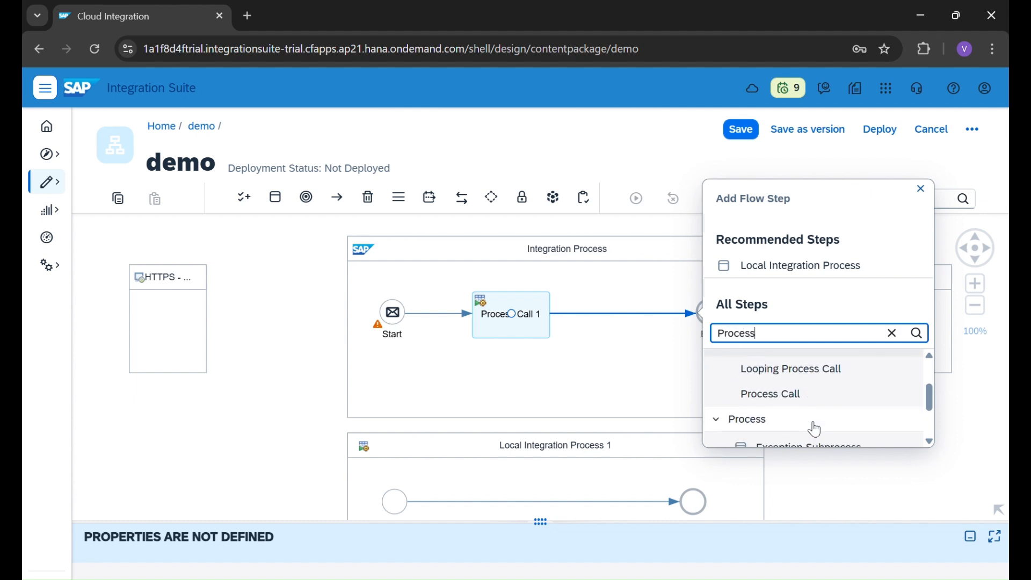
{"action": "left_click", "coordinate": [797, 406]}
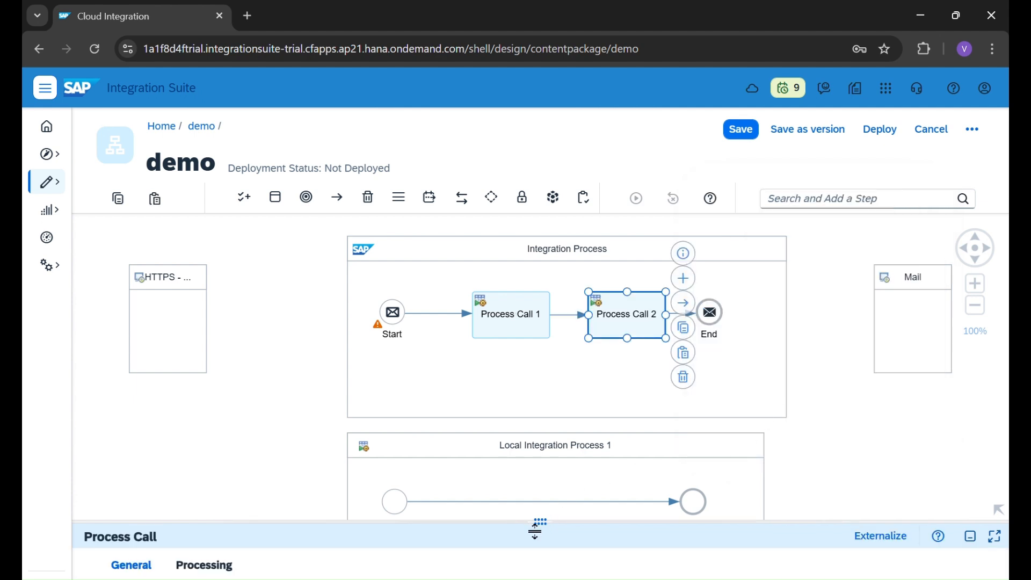
Step: Assign Local Integration Process 1 as the process invoked by Process Call 2
{"action": "left_click_drag", "start_coordinate": [540, 526], "coordinate": [515, 395]}
{"action": "left_click", "coordinate": [182, 429]}
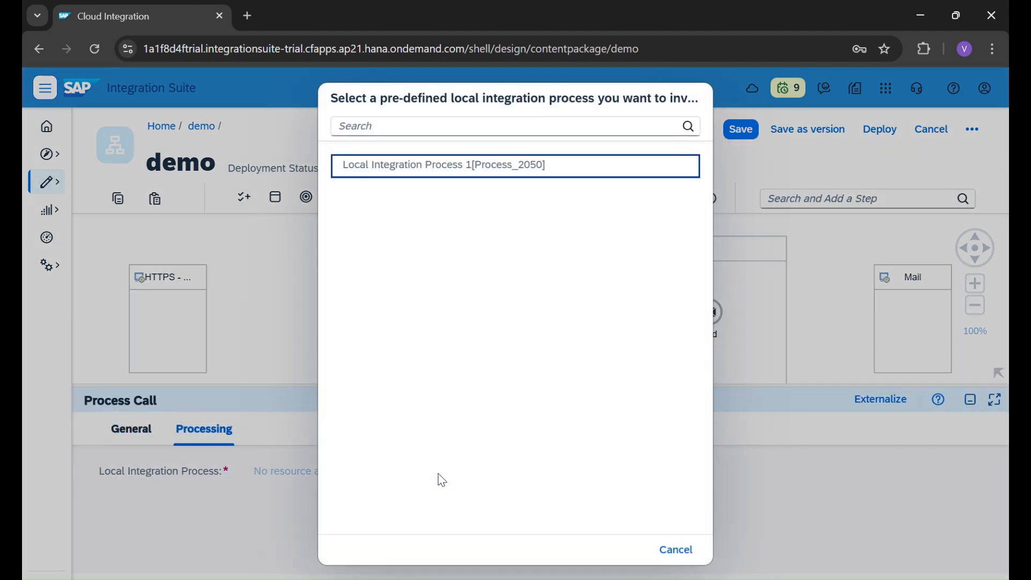
{"action": "left_click", "coordinate": [477, 166]}
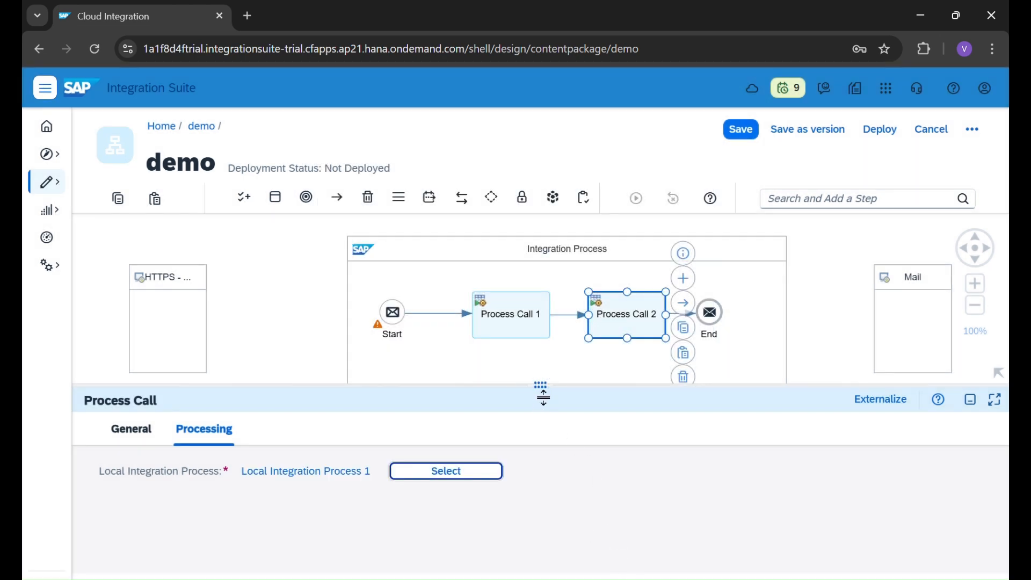
{"action": "left_click_drag", "start_coordinate": [542, 388], "coordinate": [543, 524]}
{"action": "left_click", "coordinate": [201, 424]}
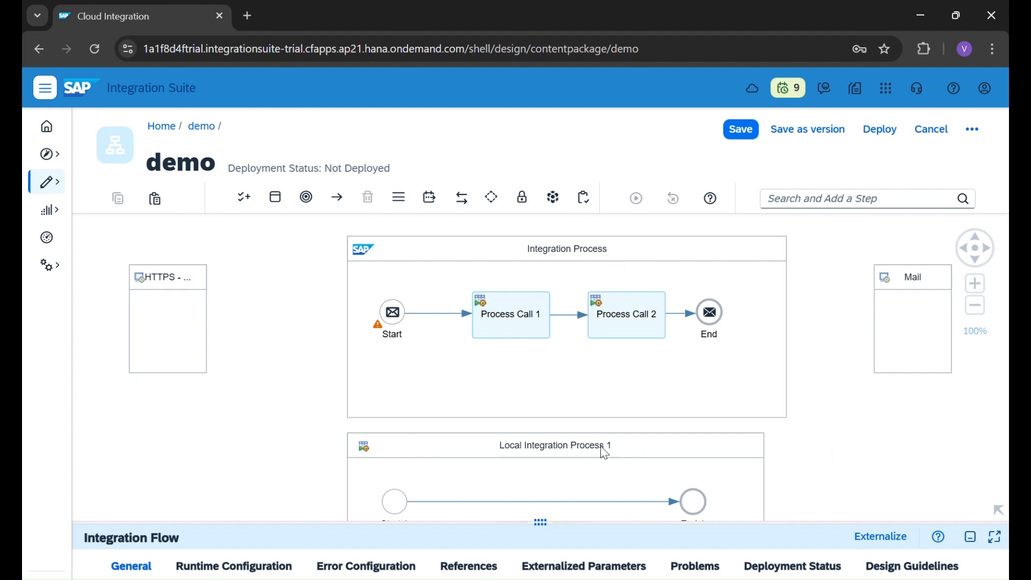
Step: Move the Local Integration Process to the lower left and enlarge the Integration Process in width and height
{"action": "left_click_drag", "start_coordinate": [554, 443], "coordinate": [277, 475]}
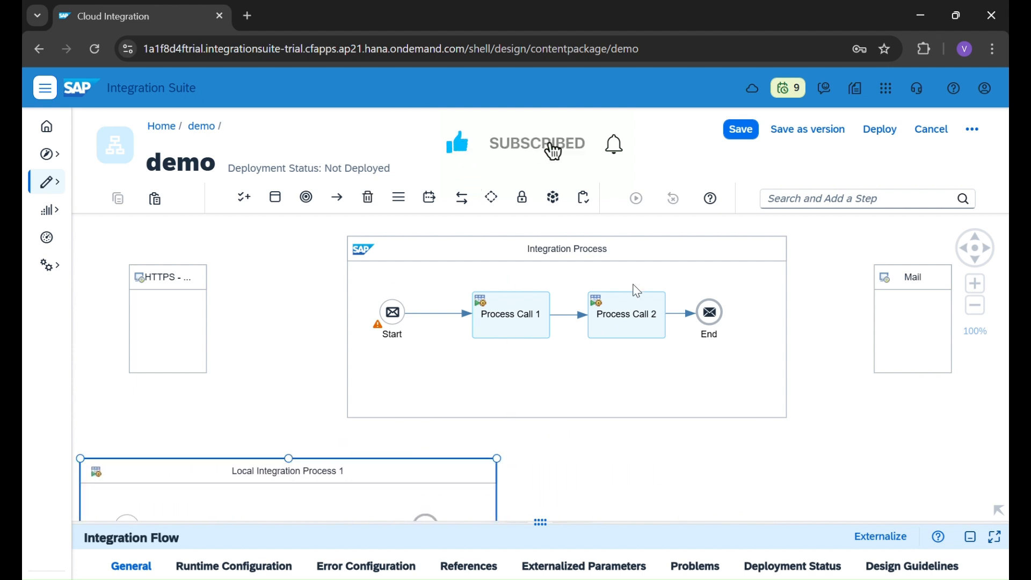
{"action": "left_click", "coordinate": [785, 357]}
{"action": "left_click_drag", "start_coordinate": [787, 328], "coordinate": [833, 344]}
{"action": "left_click_drag", "start_coordinate": [588, 428], "coordinate": [594, 507]}
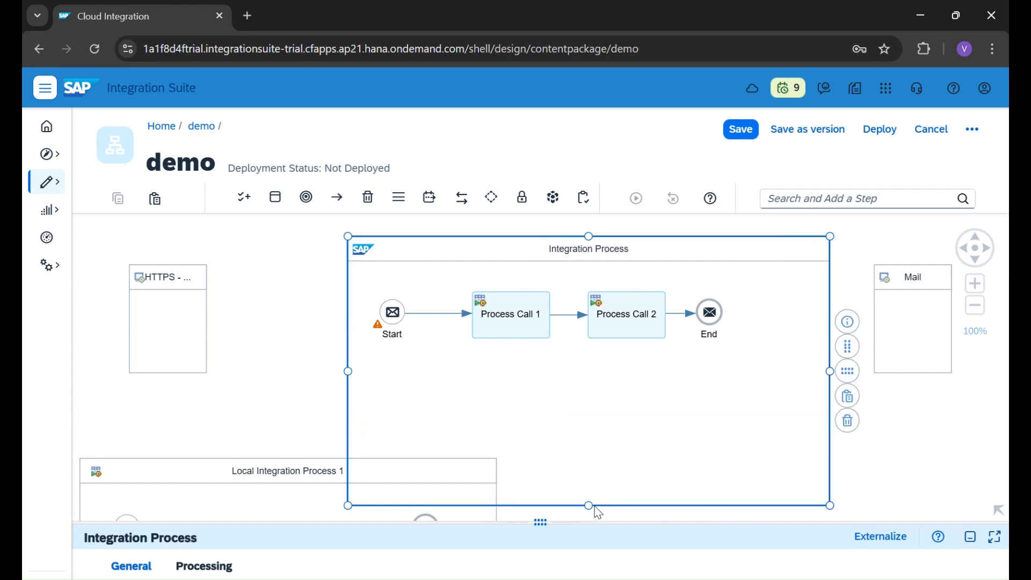
Step: Add an Exception Subprocess inside the Integration Process, beneath the two Process Calls
{"action": "left_click", "coordinate": [276, 197]}
{"action": "left_click", "coordinate": [267, 261]}
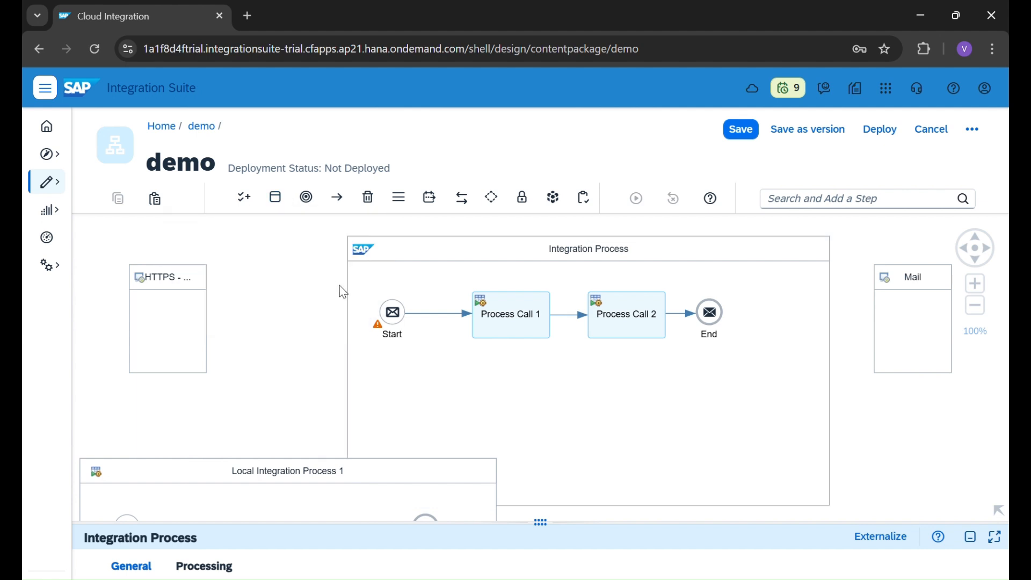
{"action": "left_click", "coordinate": [480, 444]}
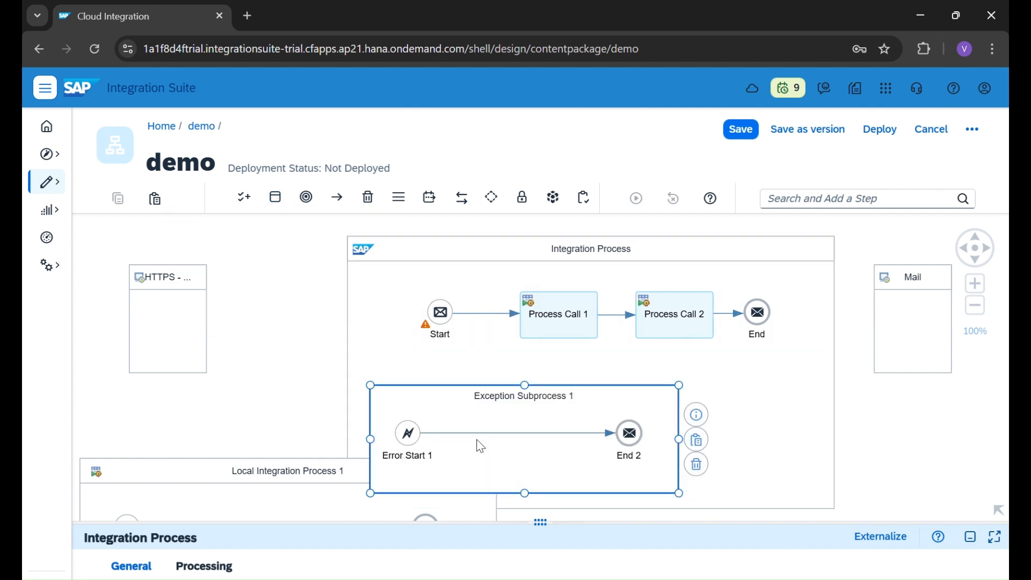
{"action": "left_click", "coordinate": [297, 386]}
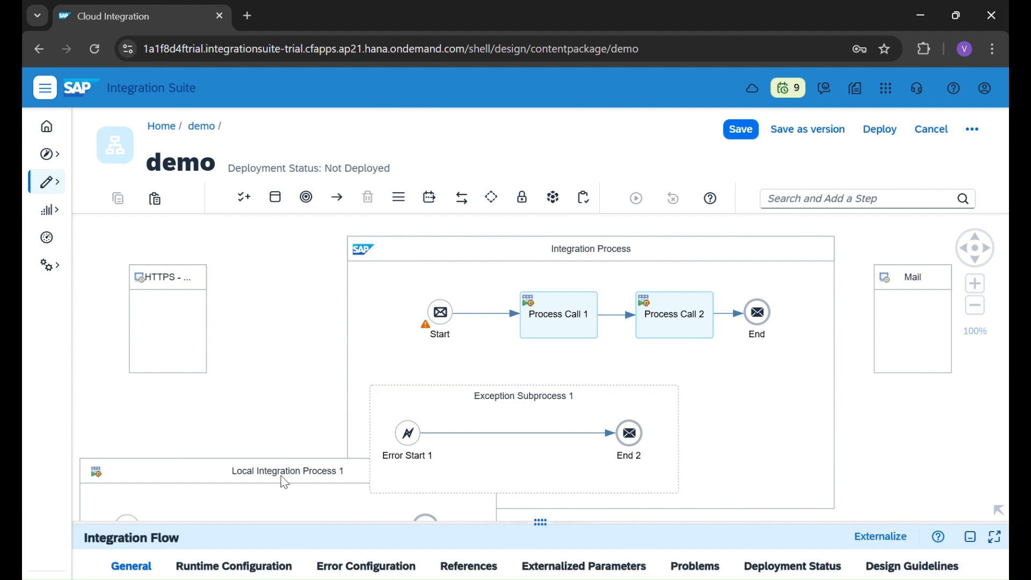
Step: Move the Local Integration Process down until it is clear of the enlarged Integration Process
{"action": "left_click", "coordinate": [296, 481]}
{"action": "left_click_drag", "start_coordinate": [299, 476], "coordinate": [315, 550]}
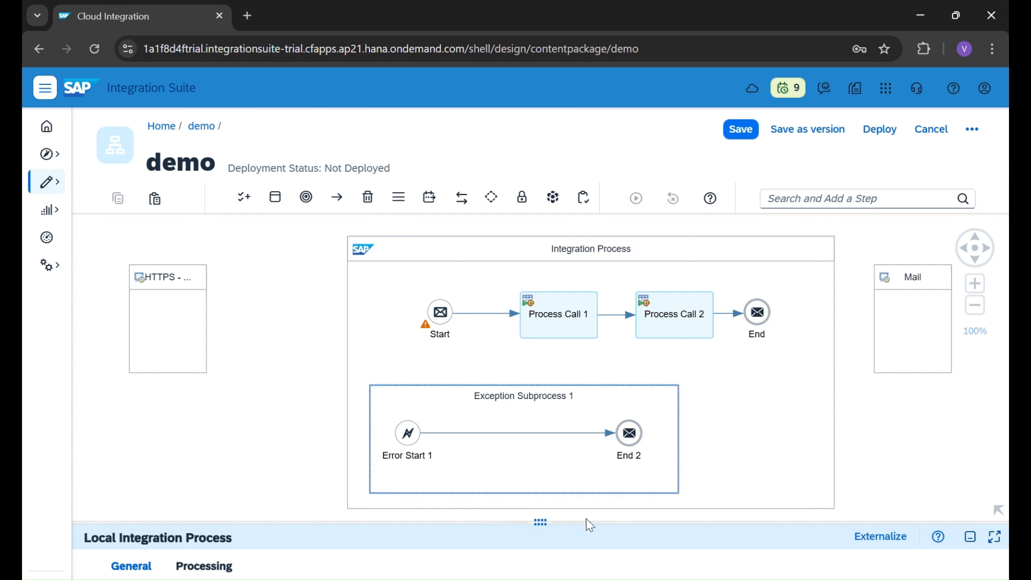
{"action": "left_click_drag", "start_coordinate": [553, 530], "coordinate": [554, 545]}
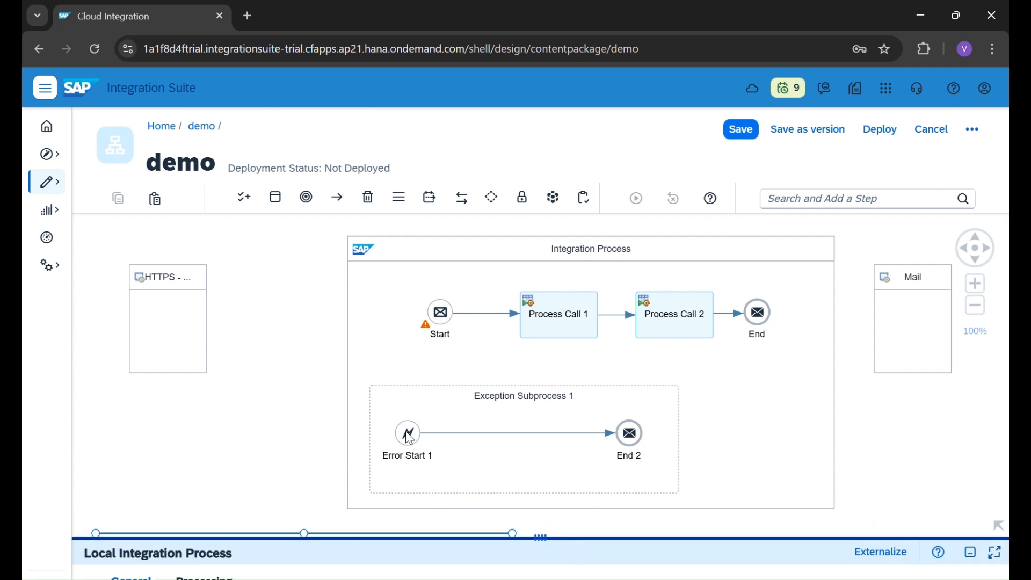
Step: Insert a Content Modifier between the Error Start and End events of the Exception Subprocess
{"action": "left_click", "coordinate": [502, 440]}
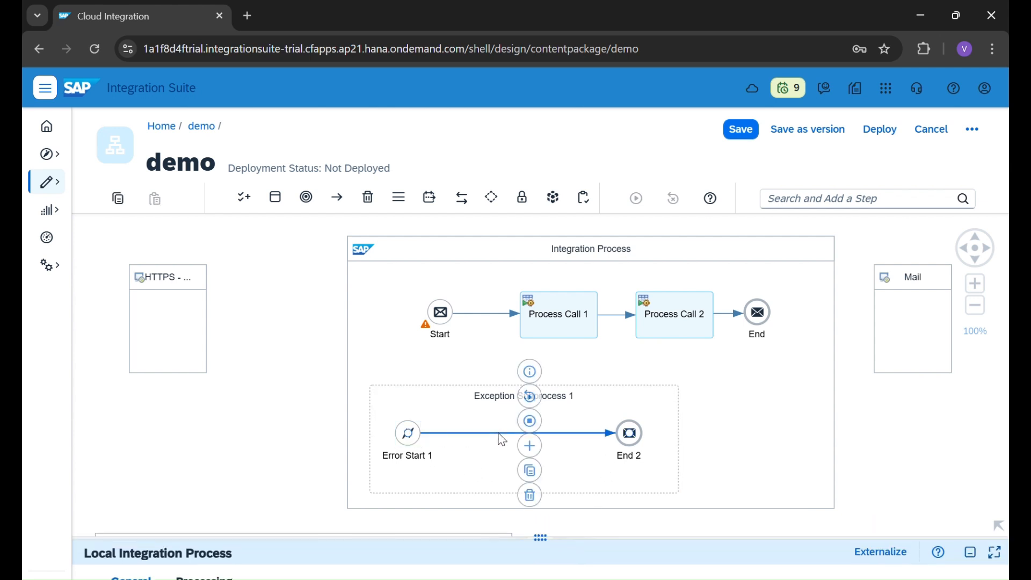
{"action": "left_click", "coordinate": [536, 452]}
{"action": "left_click", "coordinate": [702, 460]}
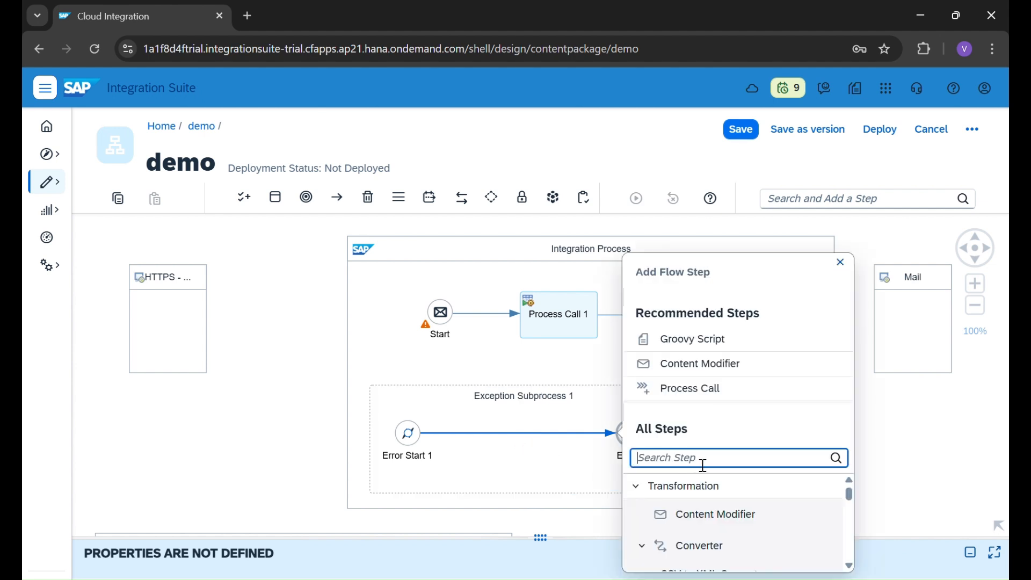
{"action": "left_click", "coordinate": [706, 517]}
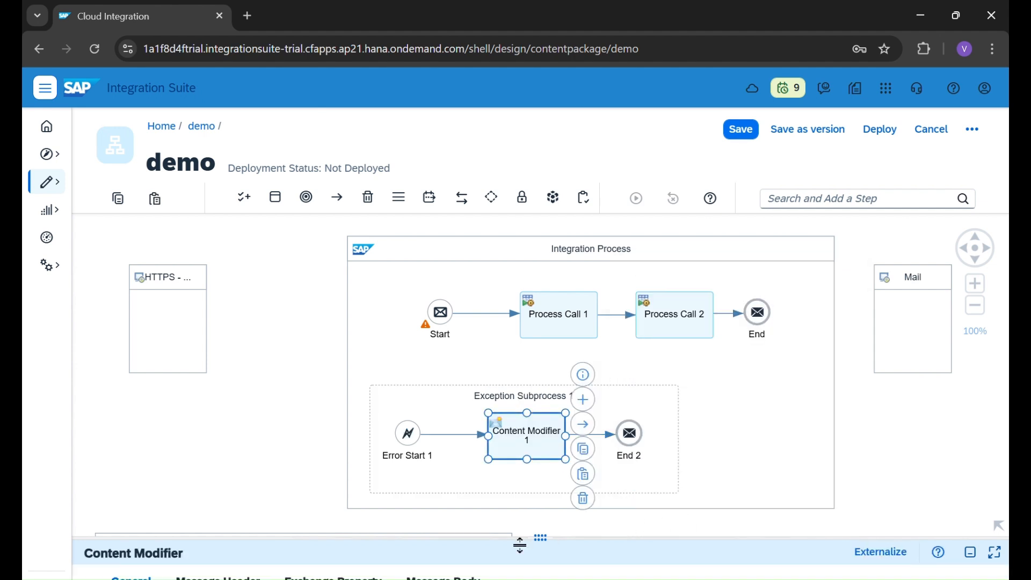
Step: Set the Content Modifier's constant message body to "Hi Team, Error Occured in the integration Process", signed "Thanks & Regards SAP Integration Suite"
{"action": "left_click_drag", "start_coordinate": [545, 543], "coordinate": [521, 293]}
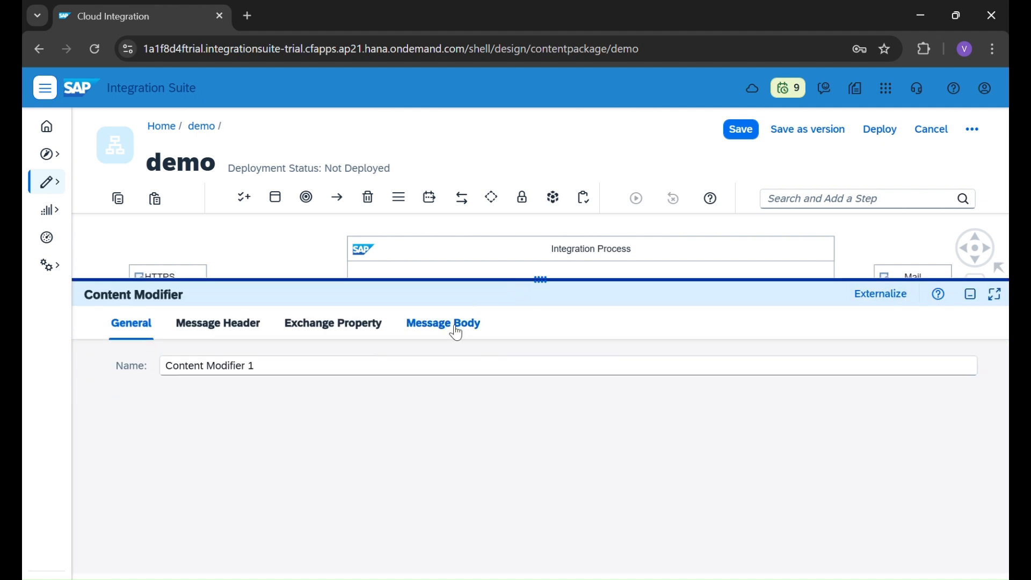
{"action": "left_click", "coordinate": [447, 337]}
{"action": "left_click", "coordinate": [322, 427]}
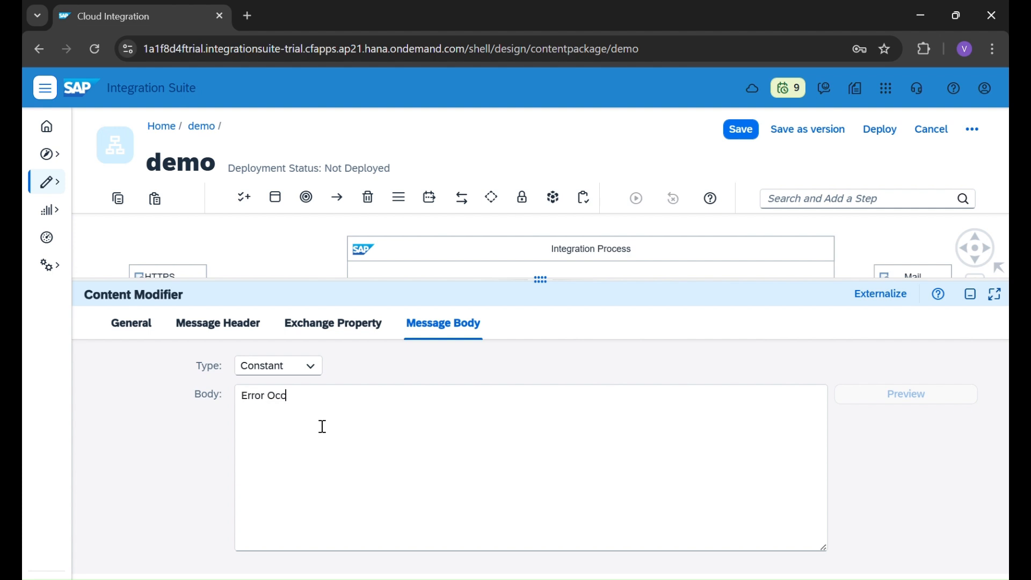
{"action": "type", "text": "Error Occured in the integratio"}
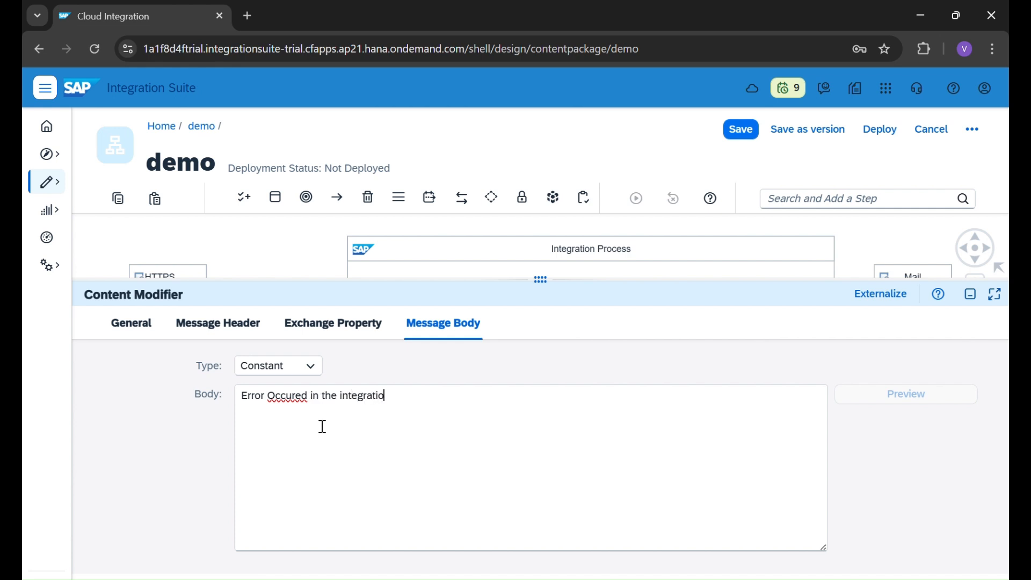
{"action": "type", "text": "n Process"}
{"action": "key", "text": "Return"}
{"action": "key", "text": "Return"}
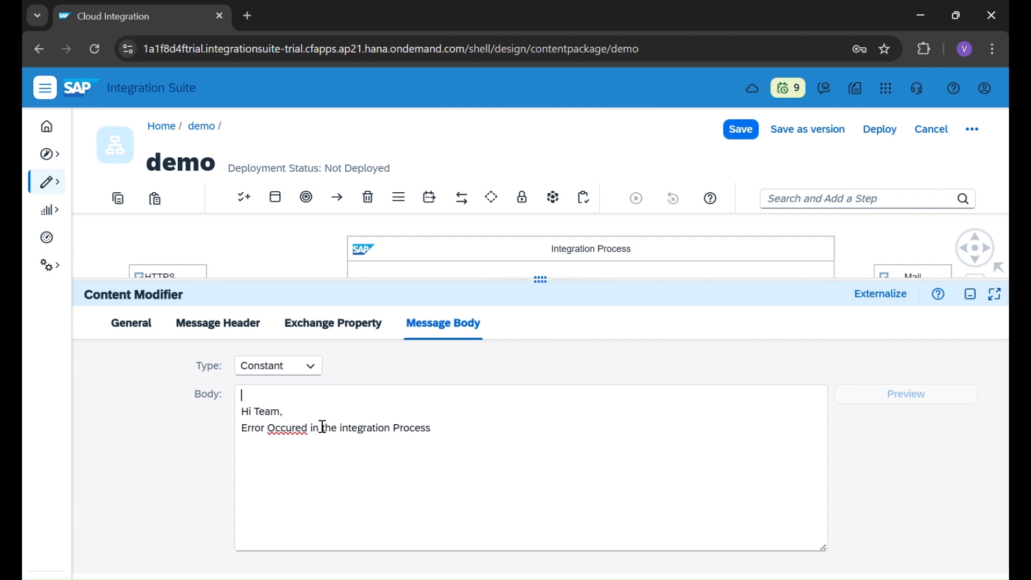
{"action": "key", "text": "BackSpace"}
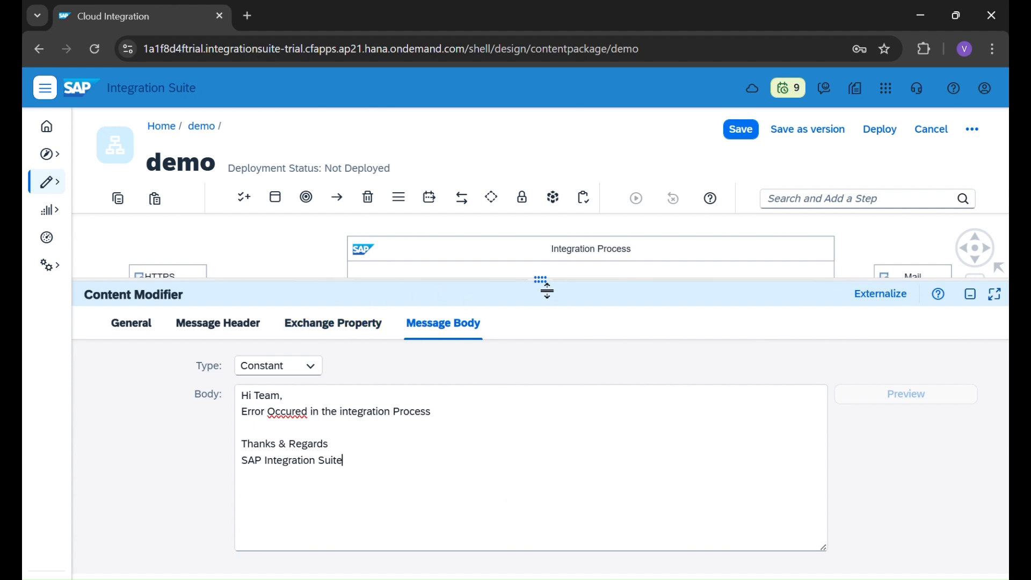
{"action": "left_click_drag", "start_coordinate": [546, 288], "coordinate": [552, 541]}
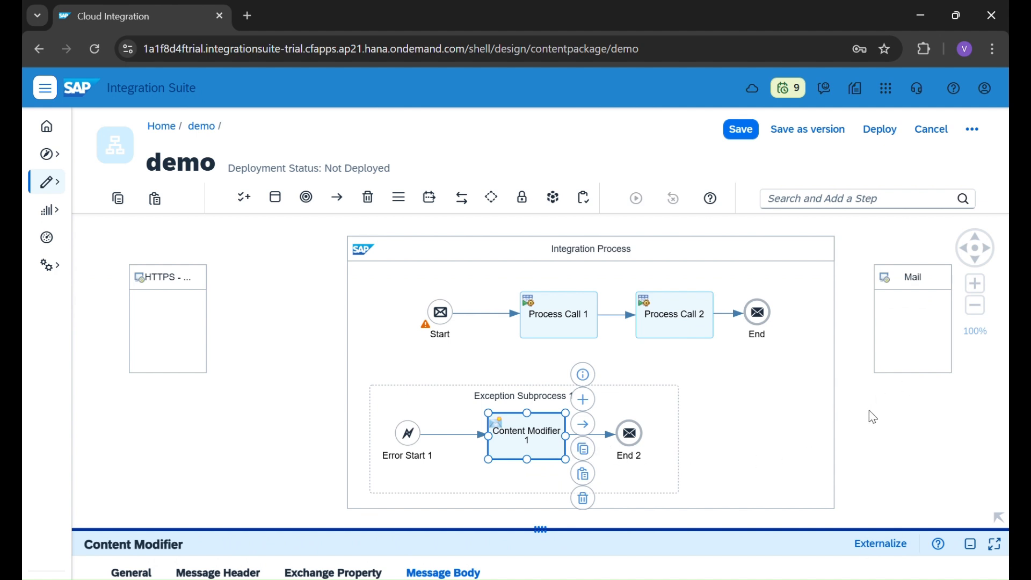
Step: Move the Mail receiver beneath the Integration Process, beside the Local Integration Process
{"action": "scroll", "coordinate": [870, 411], "scroll_direction": "down", "scroll_amount": 3}
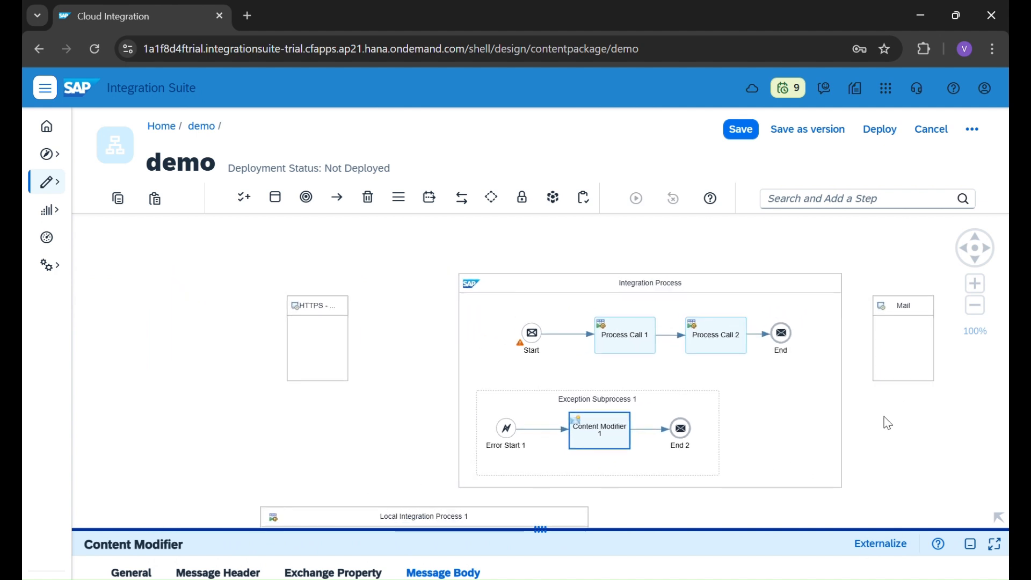
{"action": "left_click_drag", "start_coordinate": [885, 422], "coordinate": [775, 358]}
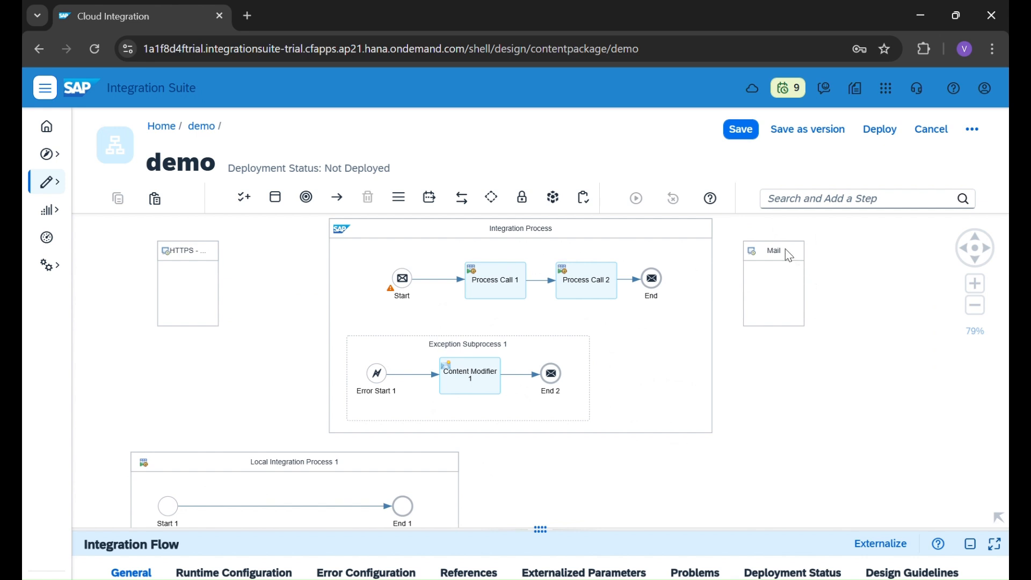
{"action": "left_click_drag", "start_coordinate": [785, 249], "coordinate": [615, 471]}
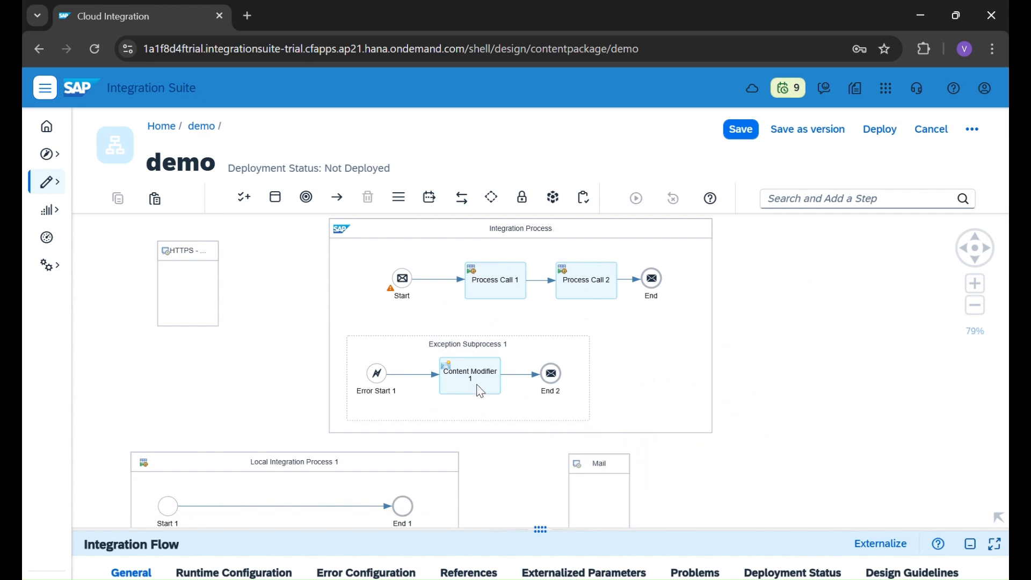
Step: Connect the Exception Subprocess's End event to the Mail receiver using the Mail adapter
{"action": "left_click", "coordinate": [552, 374]}
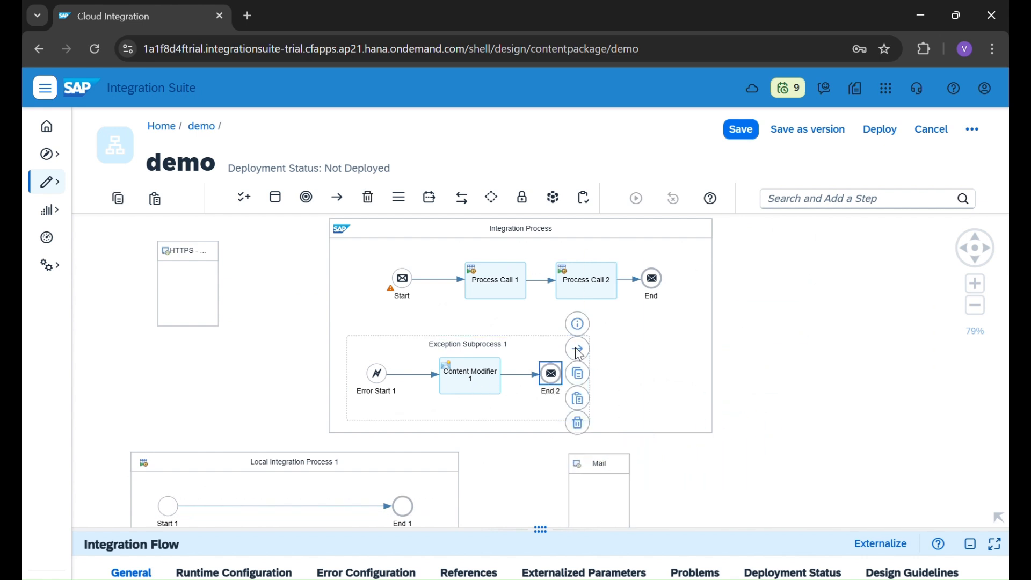
{"action": "left_click_drag", "start_coordinate": [578, 350], "coordinate": [600, 486]}
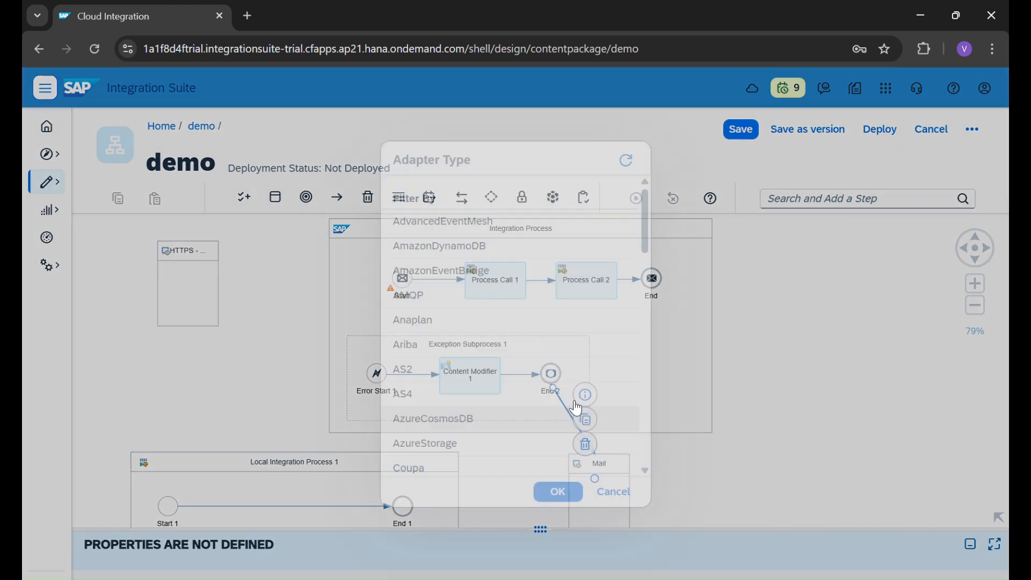
{"action": "scroll", "coordinate": [518, 371], "scroll_direction": "down", "scroll_amount": 15}
{"action": "scroll", "coordinate": [490, 327], "scroll_direction": "up", "scroll_amount": 4}
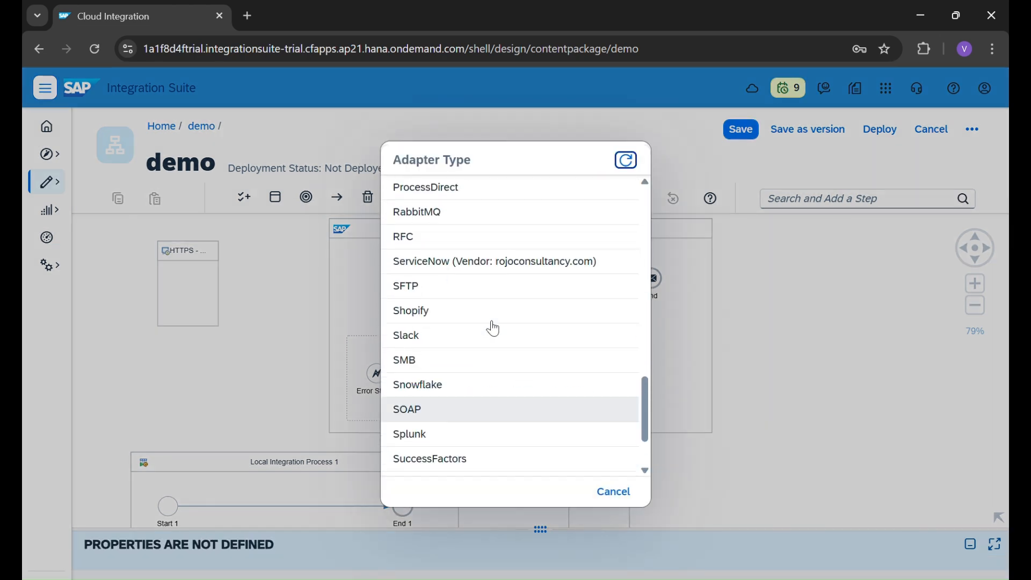
{"action": "scroll", "coordinate": [486, 311], "scroll_direction": "up", "scroll_amount": 3}
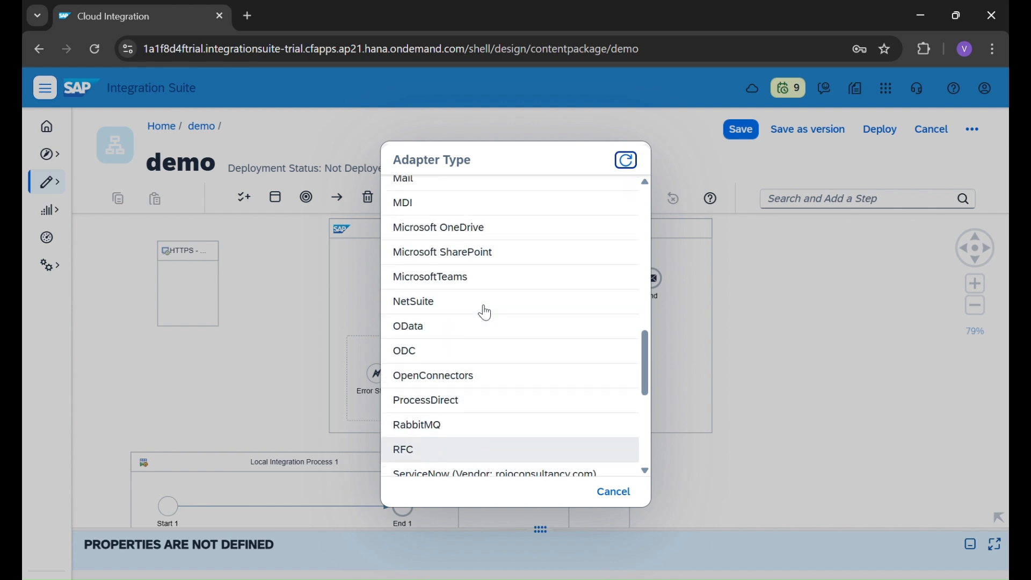
{"action": "scroll", "coordinate": [466, 312], "scroll_direction": "up", "scroll_amount": 2}
{"action": "left_click", "coordinate": [436, 288]}
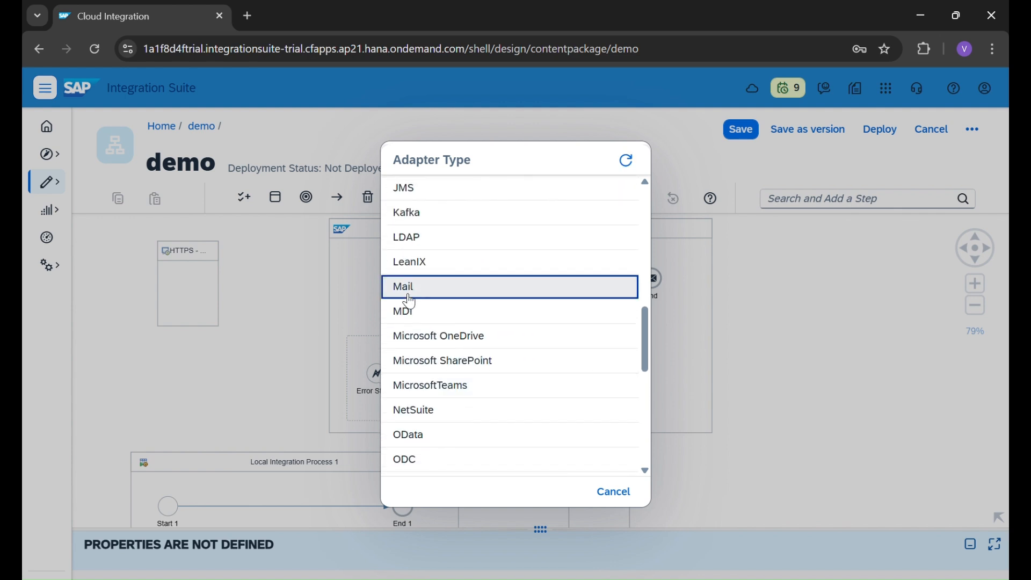
{"action": "scroll", "coordinate": [750, 396], "scroll_direction": "down", "scroll_amount": 1}
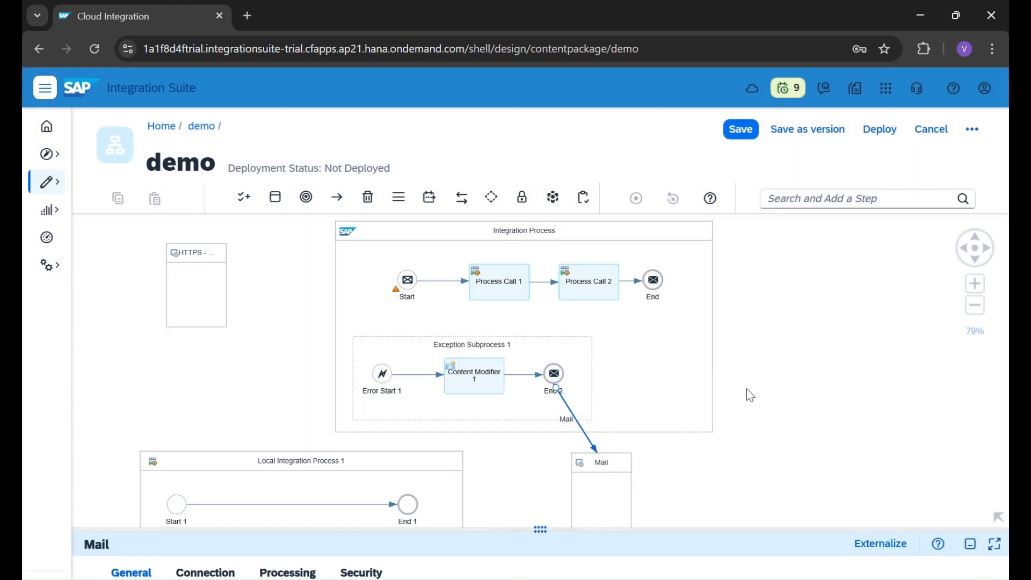
{"action": "left_click", "coordinate": [794, 407]}
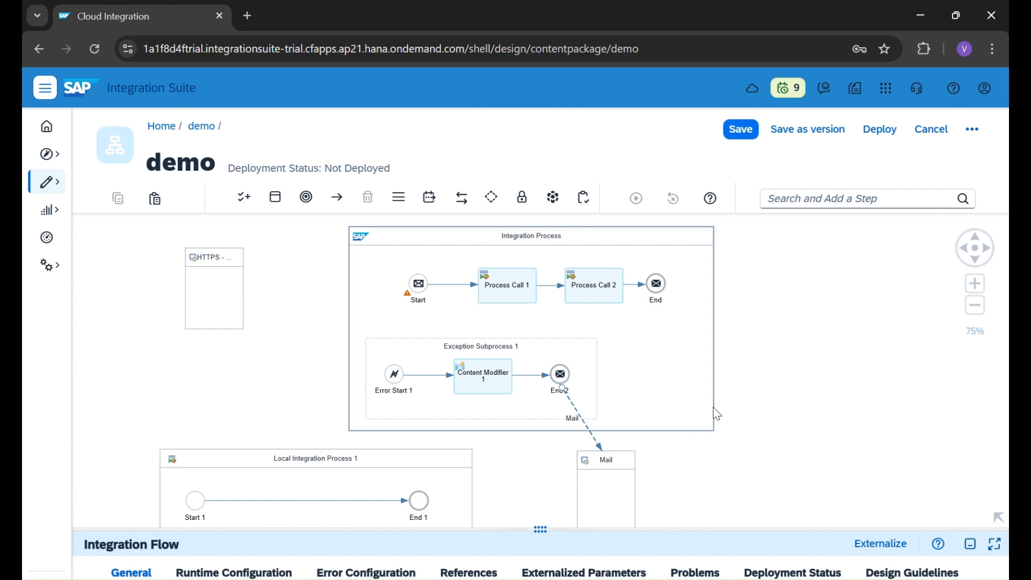
Step: Add a second Receiver participant beside the Integration Process, level with its main End event
{"action": "scroll", "coordinate": [875, 391], "scroll_direction": "down", "scroll_amount": 1}
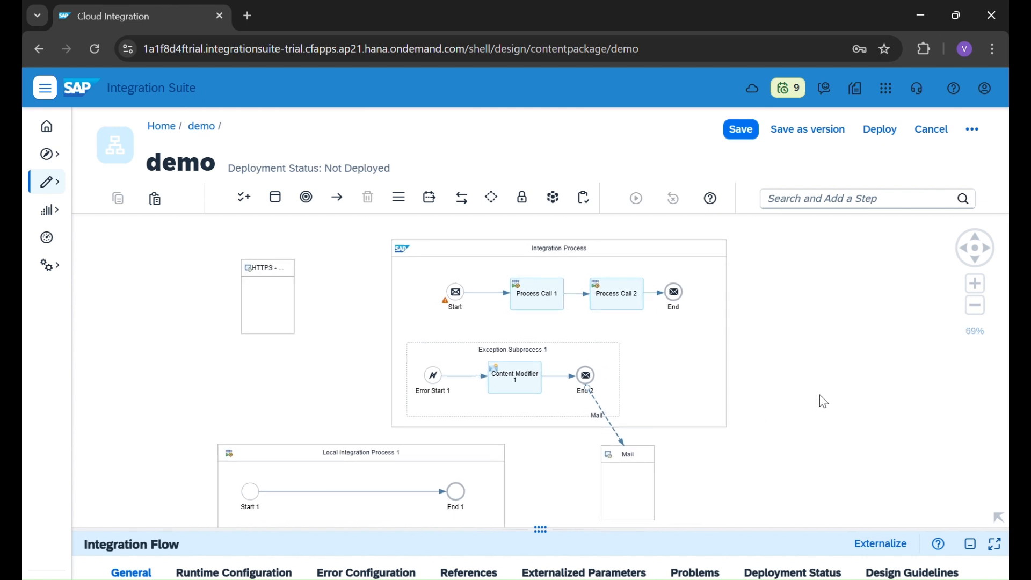
{"action": "left_click_drag", "start_coordinate": [822, 399], "coordinate": [865, 391]}
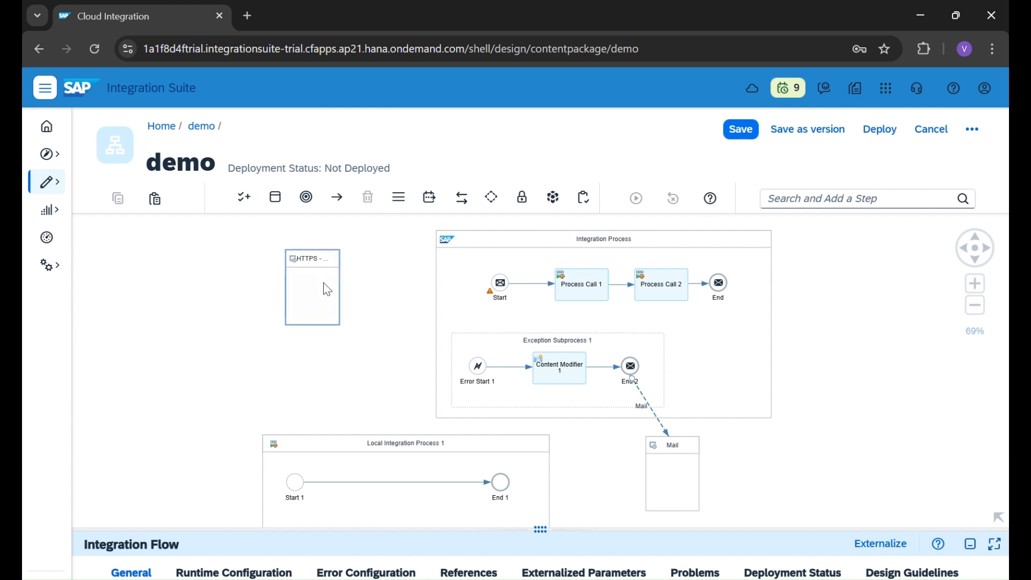
{"action": "left_click", "coordinate": [245, 197]}
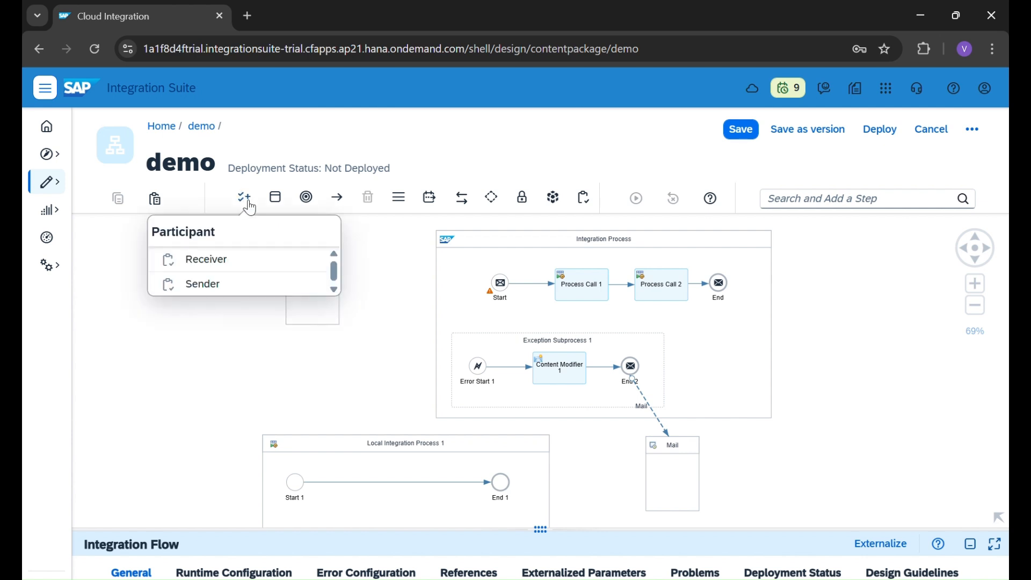
{"action": "left_click", "coordinate": [262, 271]}
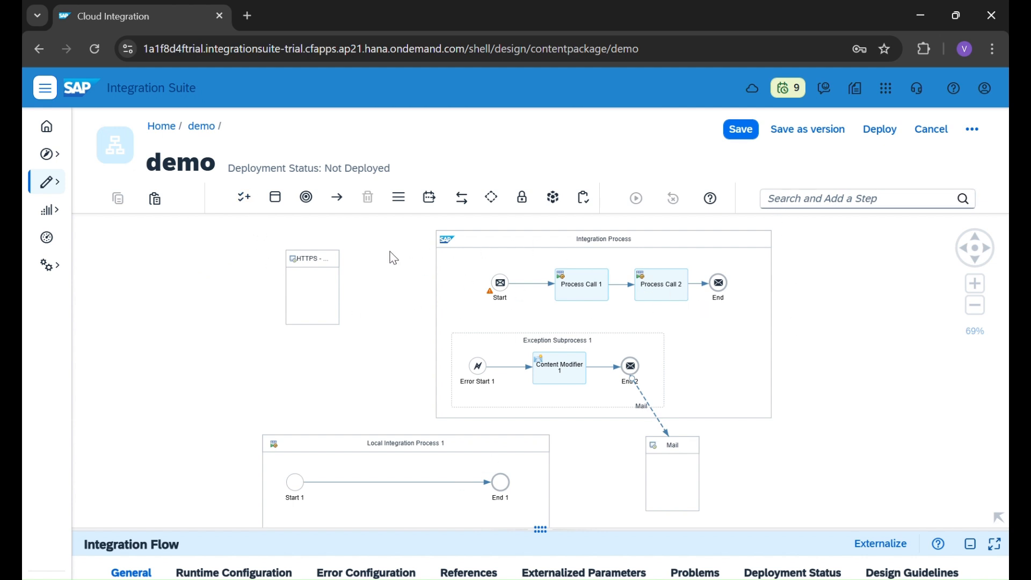
{"action": "left_click", "coordinate": [245, 199]}
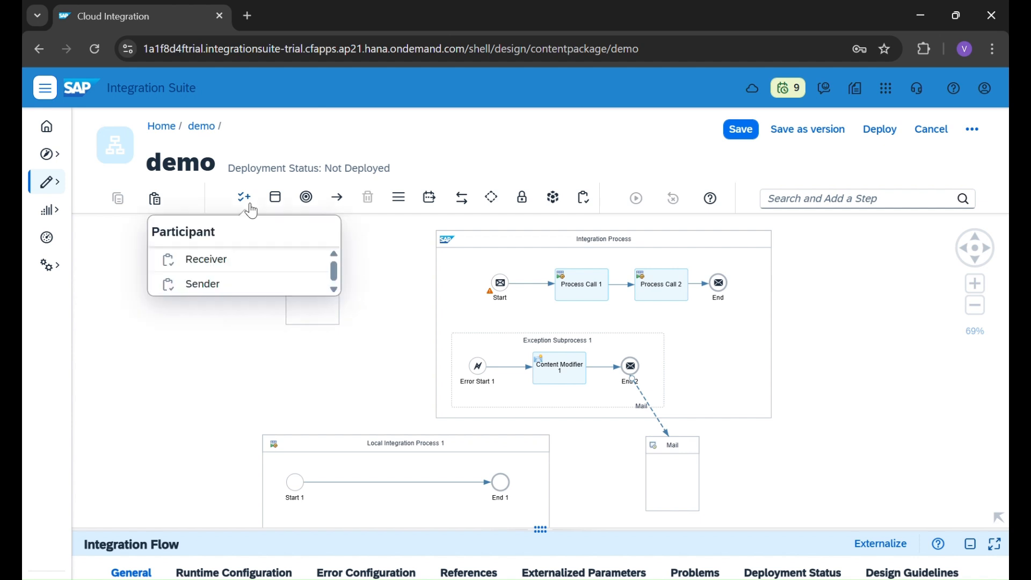
{"action": "left_click", "coordinate": [256, 266]}
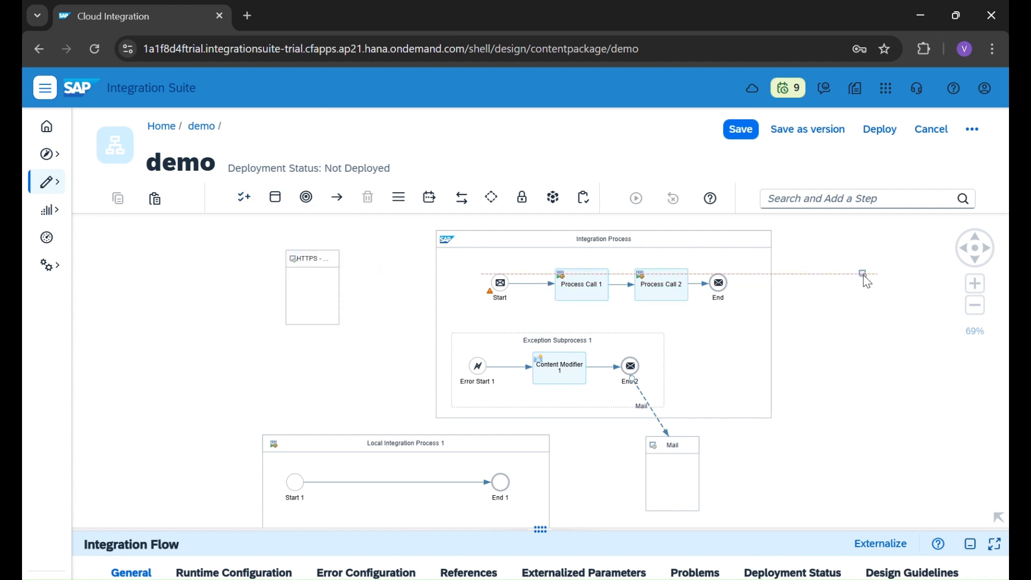
{"action": "left_click", "coordinate": [866, 282]}
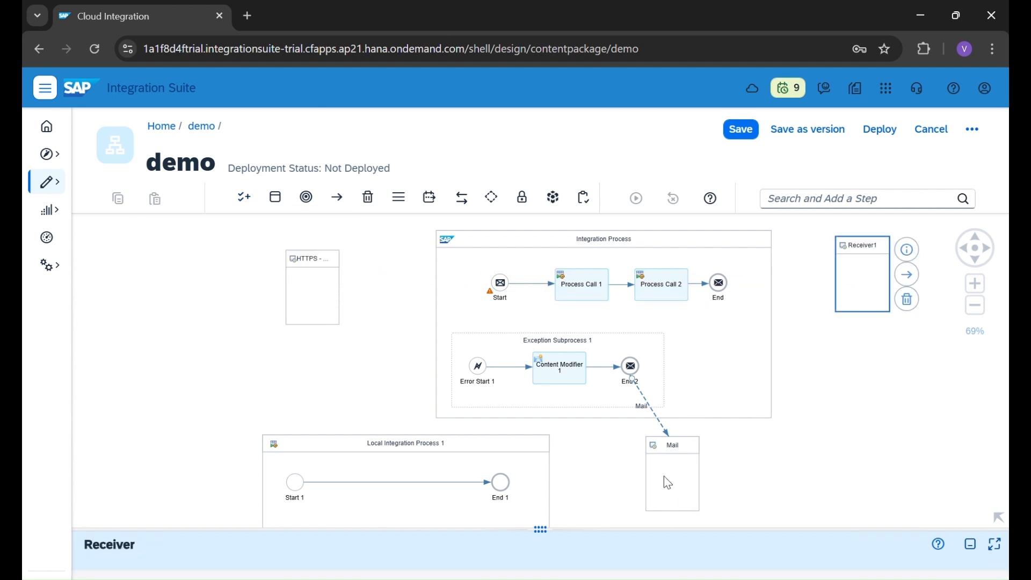
Step: Connect the main End event of the Integration Process to Receiver1 using the Mail adapter
{"action": "left_click", "coordinate": [714, 281]}
{"action": "left_click", "coordinate": [718, 282]}
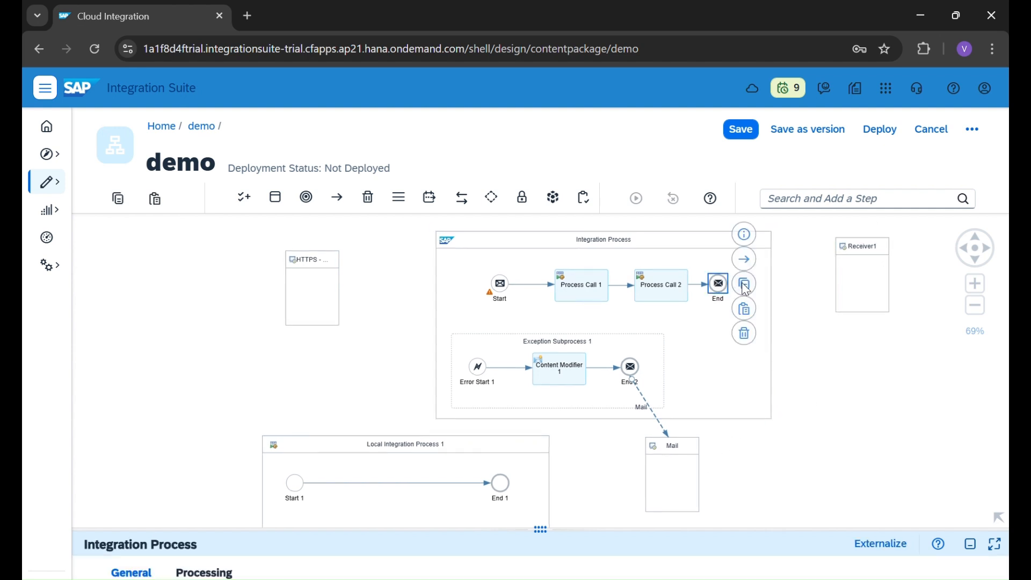
{"action": "left_click_drag", "start_coordinate": [746, 262], "coordinate": [853, 279]}
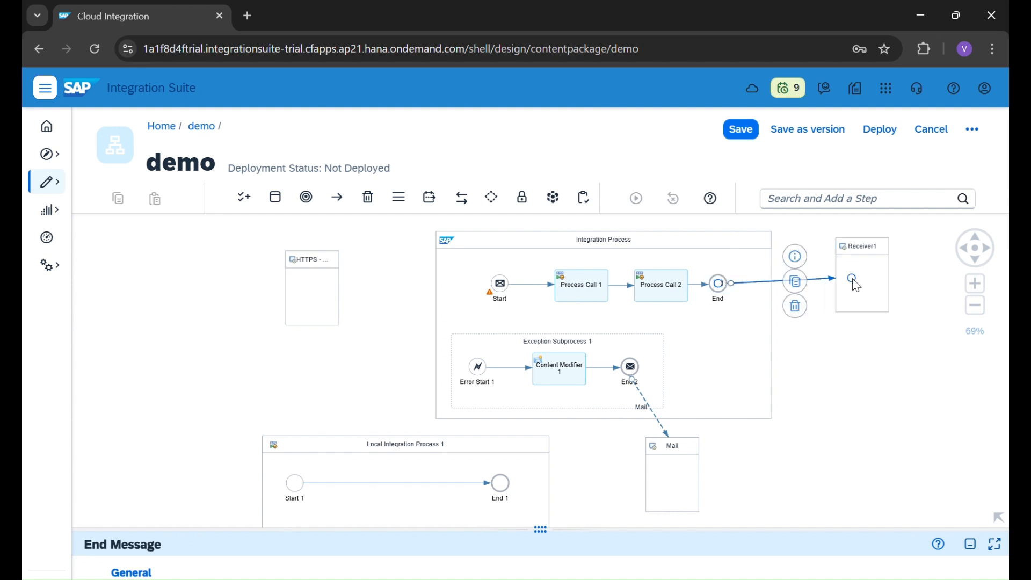
{"action": "scroll", "coordinate": [591, 376], "scroll_direction": "down", "scroll_amount": 15}
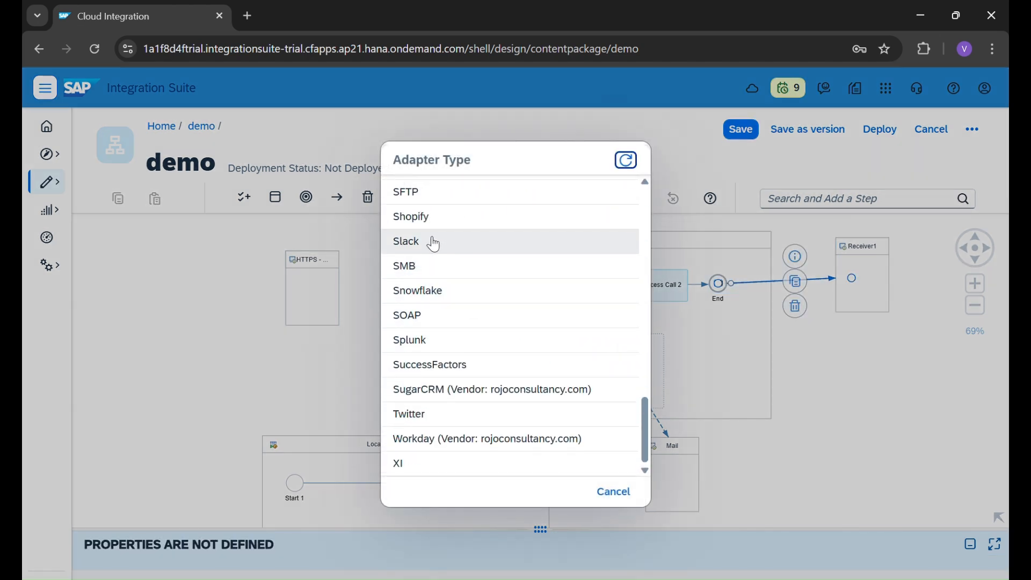
{"action": "scroll", "coordinate": [433, 240], "scroll_direction": "up", "scroll_amount": 2}
{"action": "scroll", "coordinate": [427, 252], "scroll_direction": "up", "scroll_amount": 2}
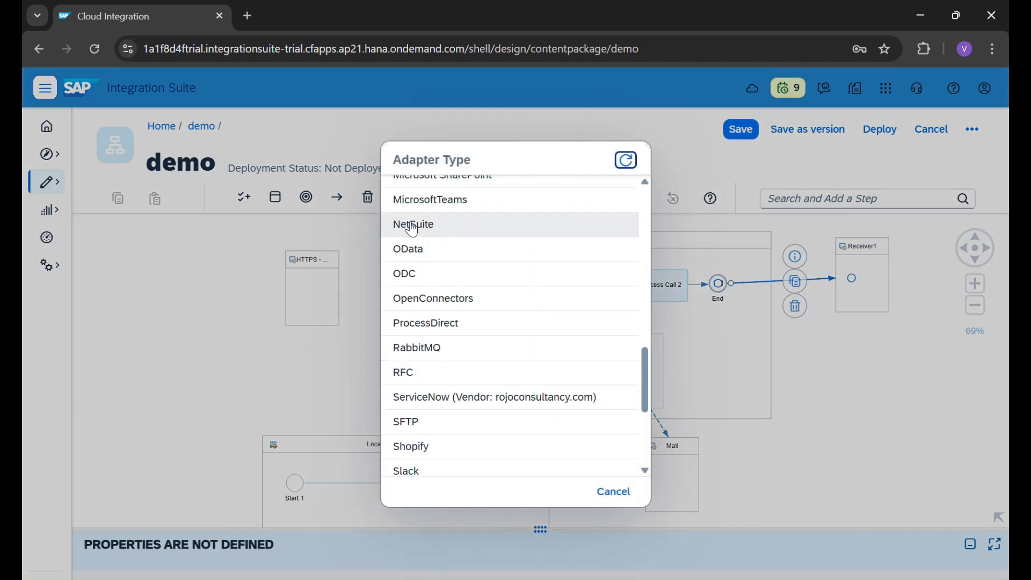
{"action": "scroll", "coordinate": [413, 230], "scroll_direction": "up", "scroll_amount": 2}
{"action": "left_click", "coordinate": [442, 228]}
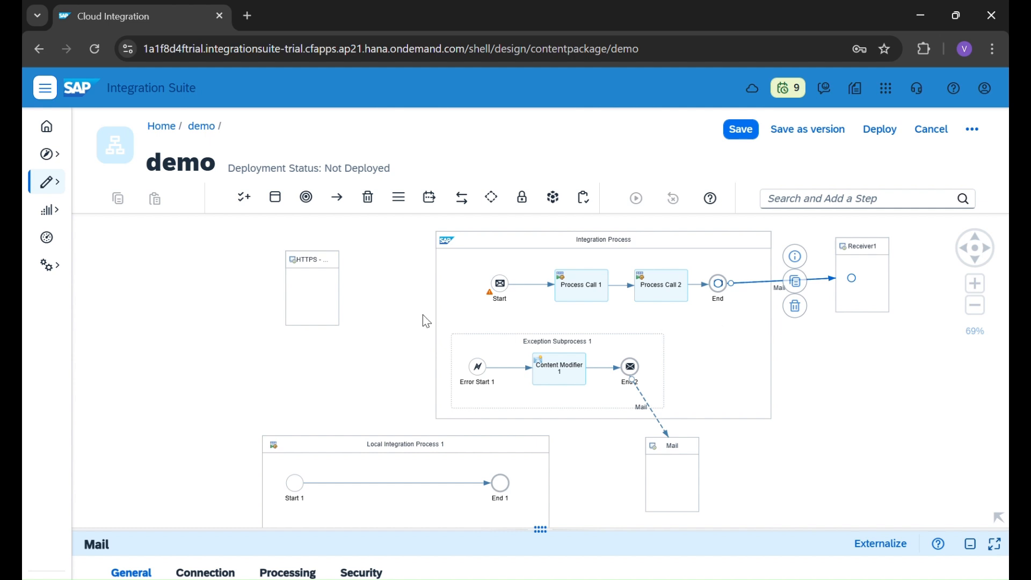
{"action": "left_click", "coordinate": [386, 346]}
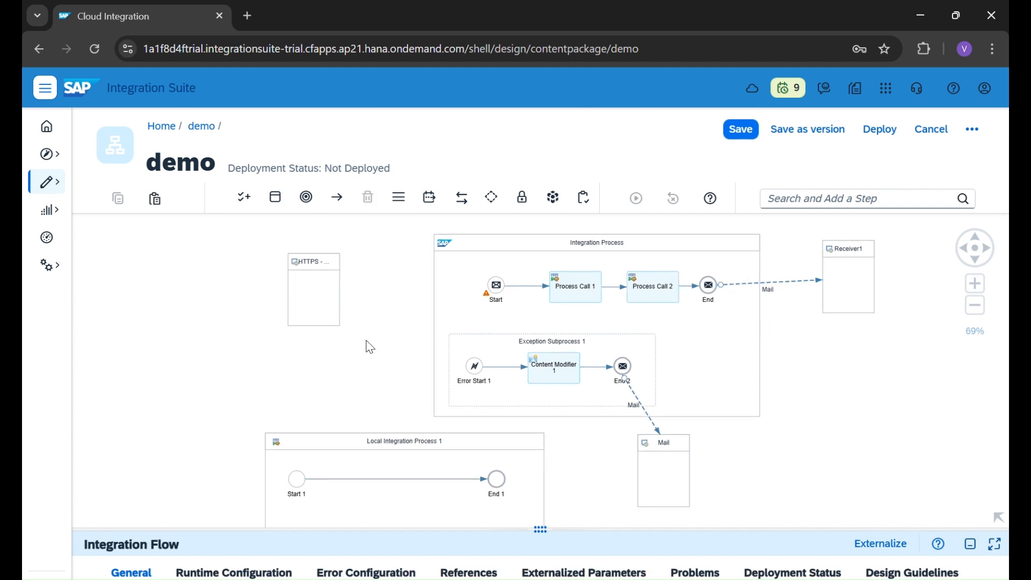
{"action": "scroll", "coordinate": [371, 347], "scroll_direction": "down", "scroll_amount": 1}
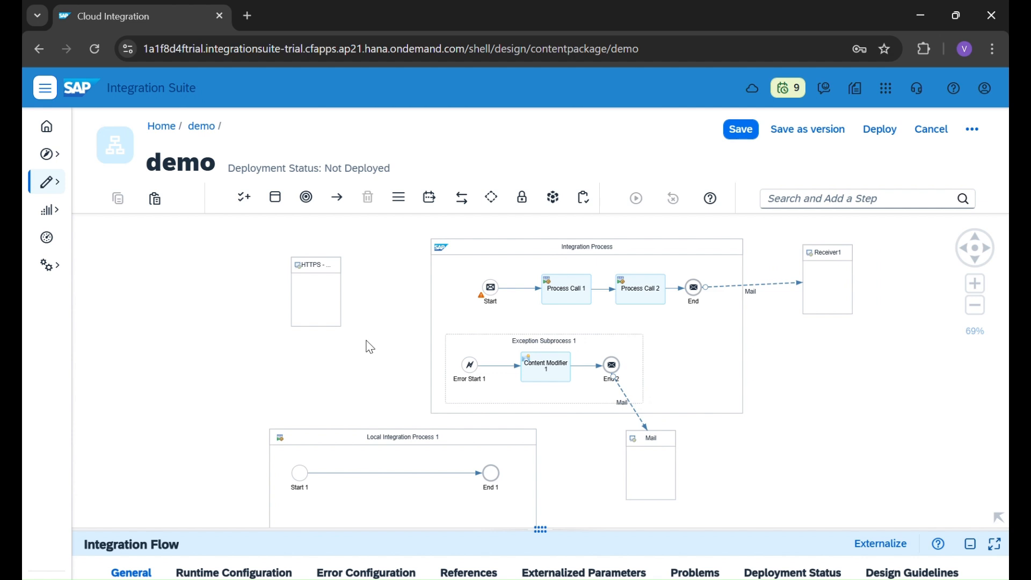
{"action": "left_click", "coordinate": [245, 197]}
{"action": "mouse_move", "coordinate": [285, 378]}
{"action": "left_mouse_down"}
{"action": "mouse_move", "coordinate": [357, 256]}
{"action": "mouse_move", "coordinate": [350, 349]}
{"action": "mouse_move", "coordinate": [276, 362]}
{"action": "left_mouse_up"}
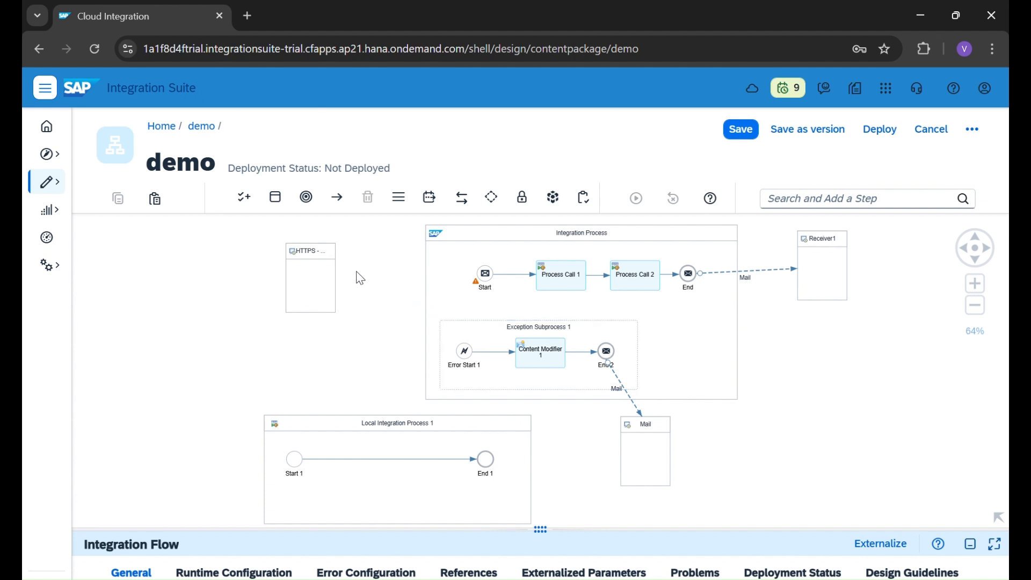
{"action": "left_click", "coordinate": [317, 288]}
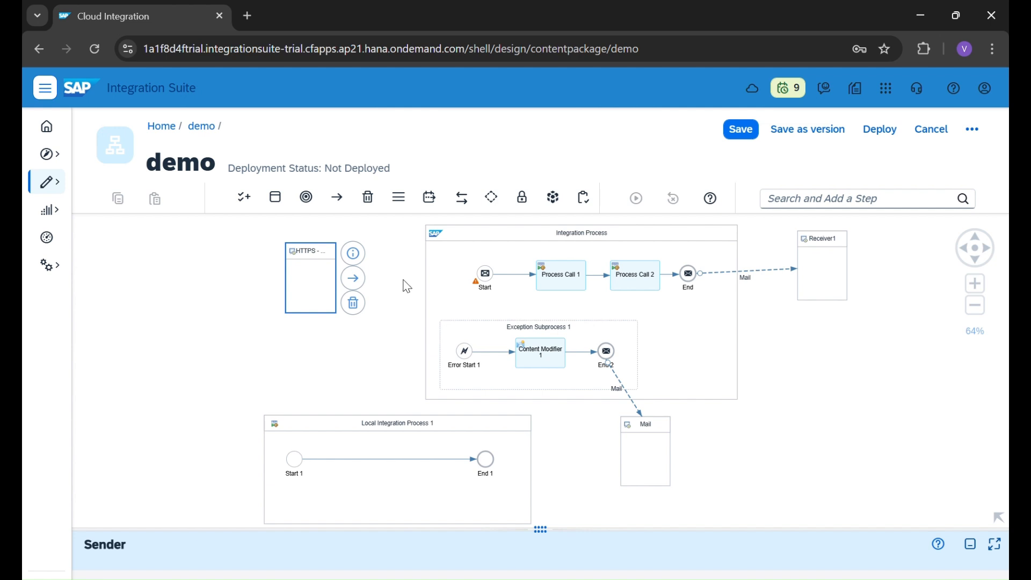
{"action": "left_click", "coordinate": [821, 271]}
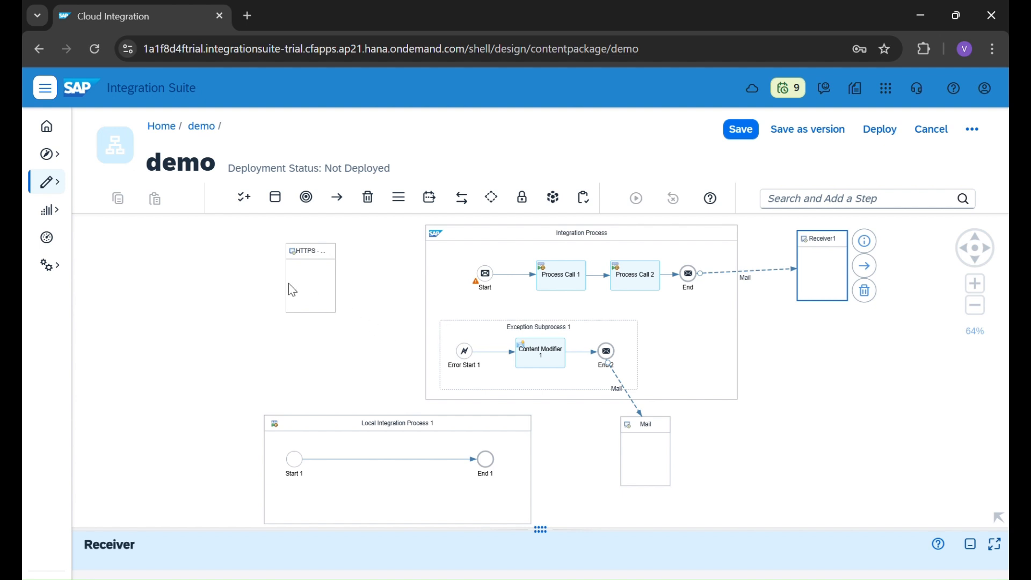
Step: Examine the adapter types offered for connecting the HTTPS sender to the Start event, then cancel the connection
{"action": "left_click", "coordinate": [316, 293]}
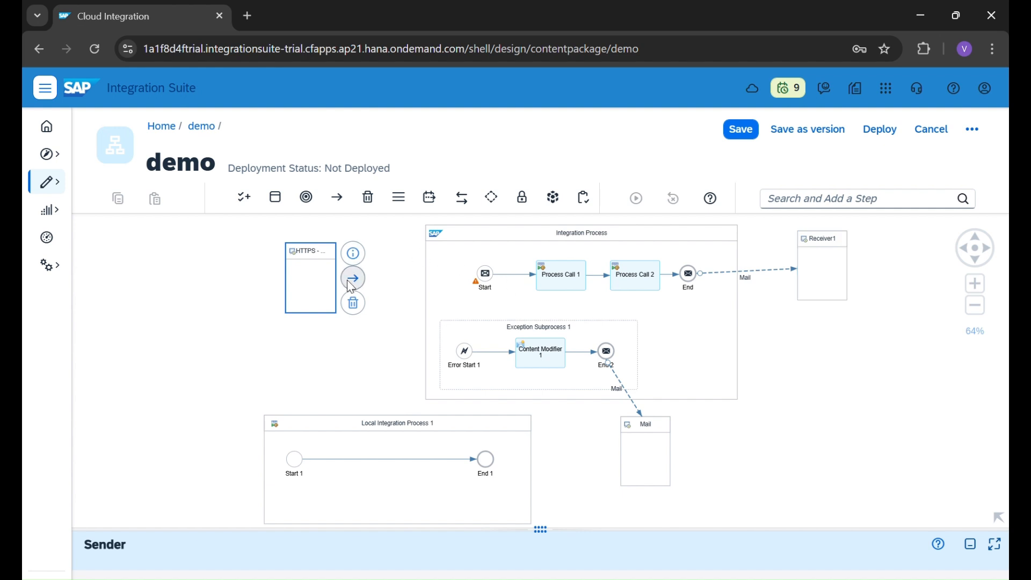
{"action": "left_click_drag", "start_coordinate": [351, 285], "coordinate": [488, 284]}
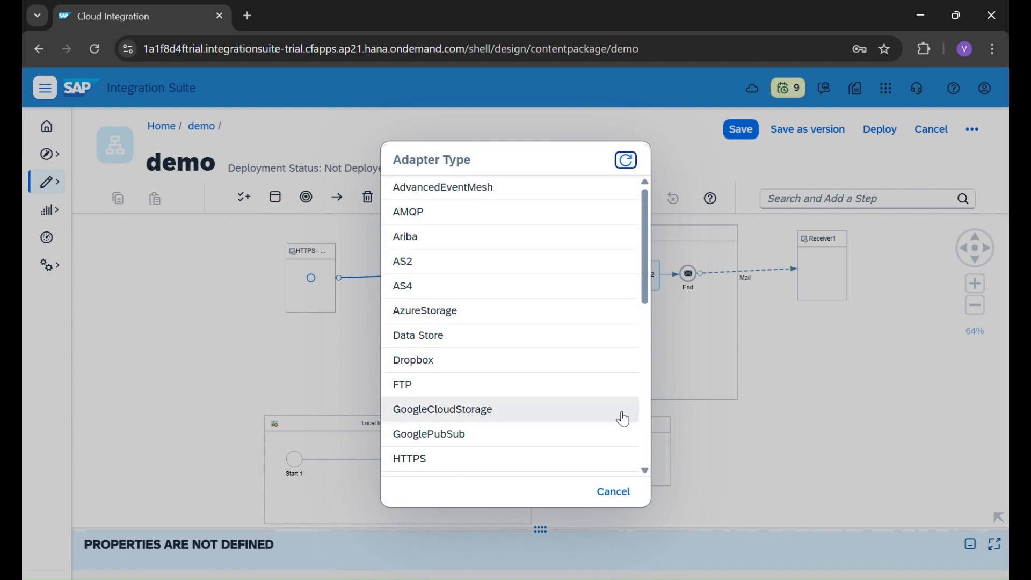
{"action": "left_click", "coordinate": [616, 492]}
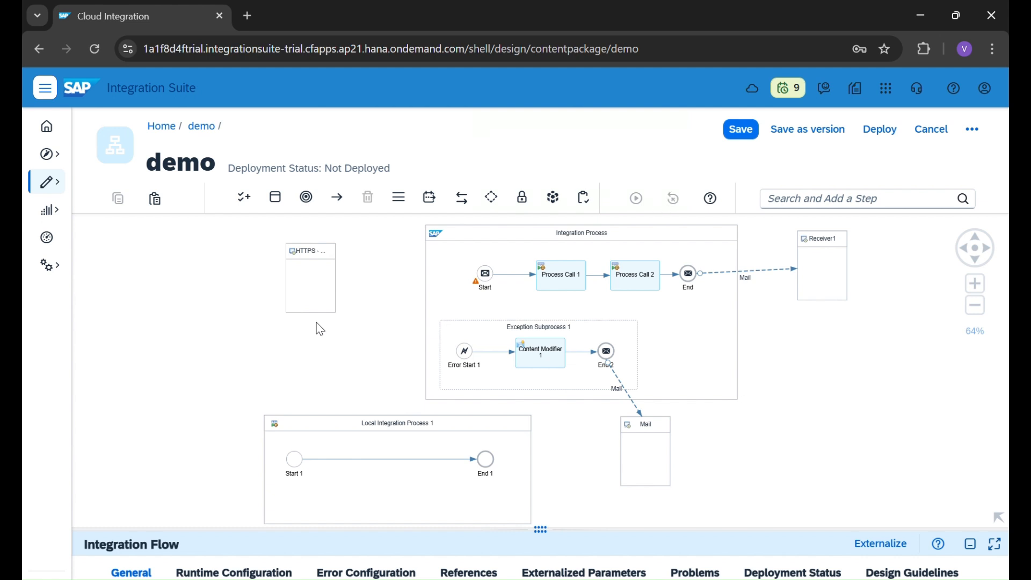
{"action": "left_click", "coordinate": [307, 197]}
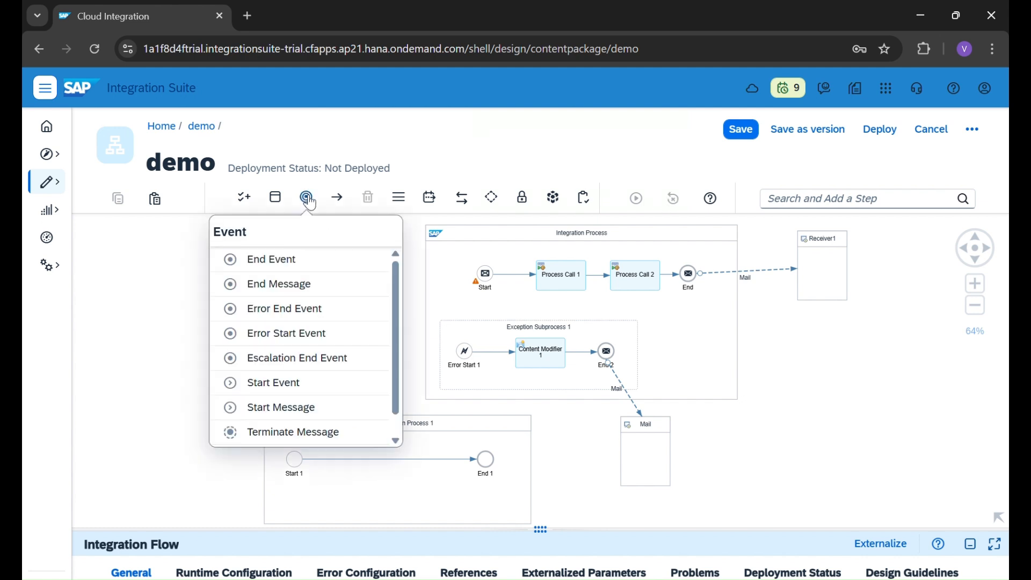
{"action": "scroll", "coordinate": [303, 349], "scroll_direction": "down", "scroll_amount": 1}
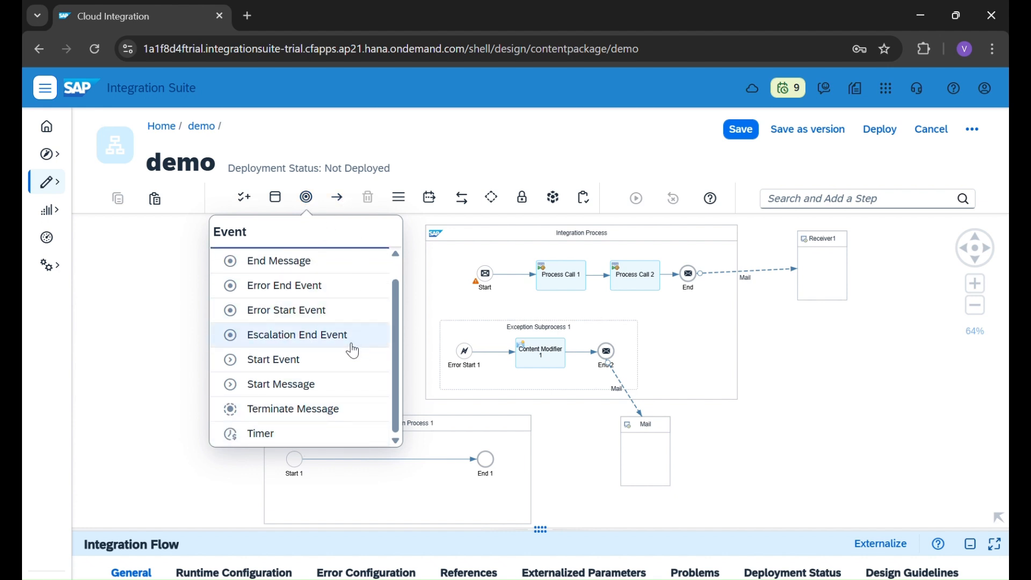
{"action": "scroll", "coordinate": [353, 350], "scroll_direction": "up", "scroll_amount": 1}
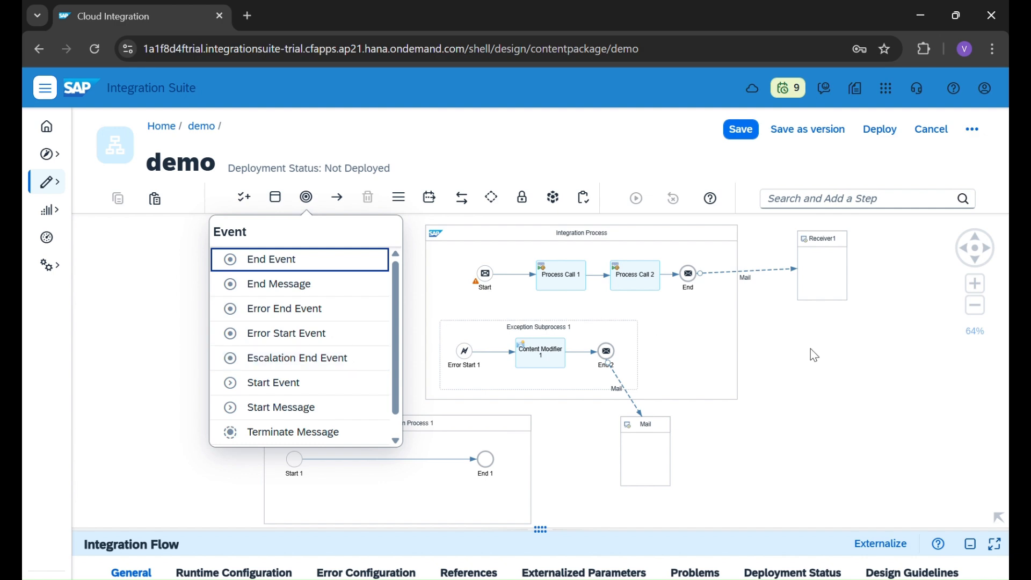
{"action": "left_click", "coordinate": [894, 366]}
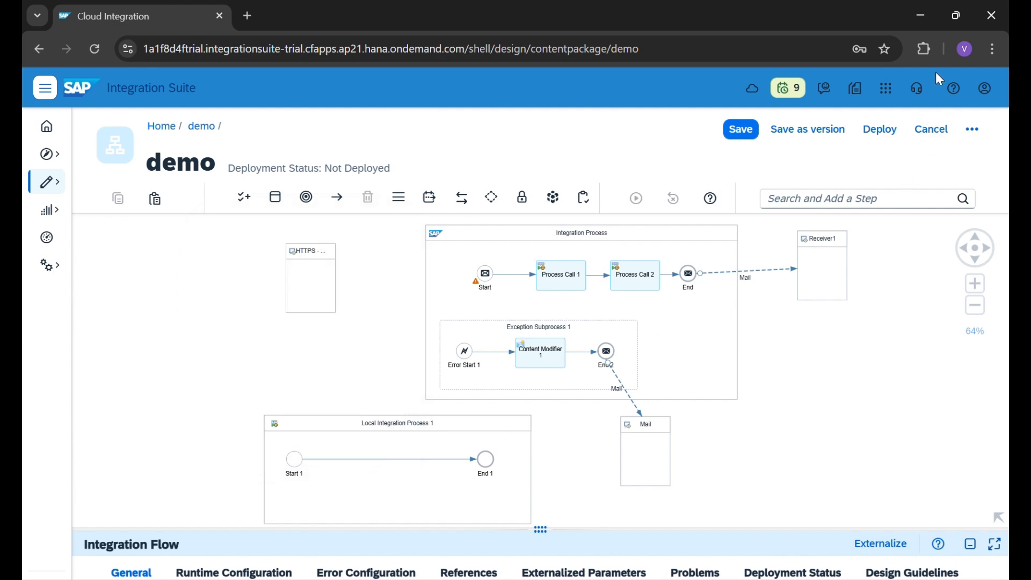